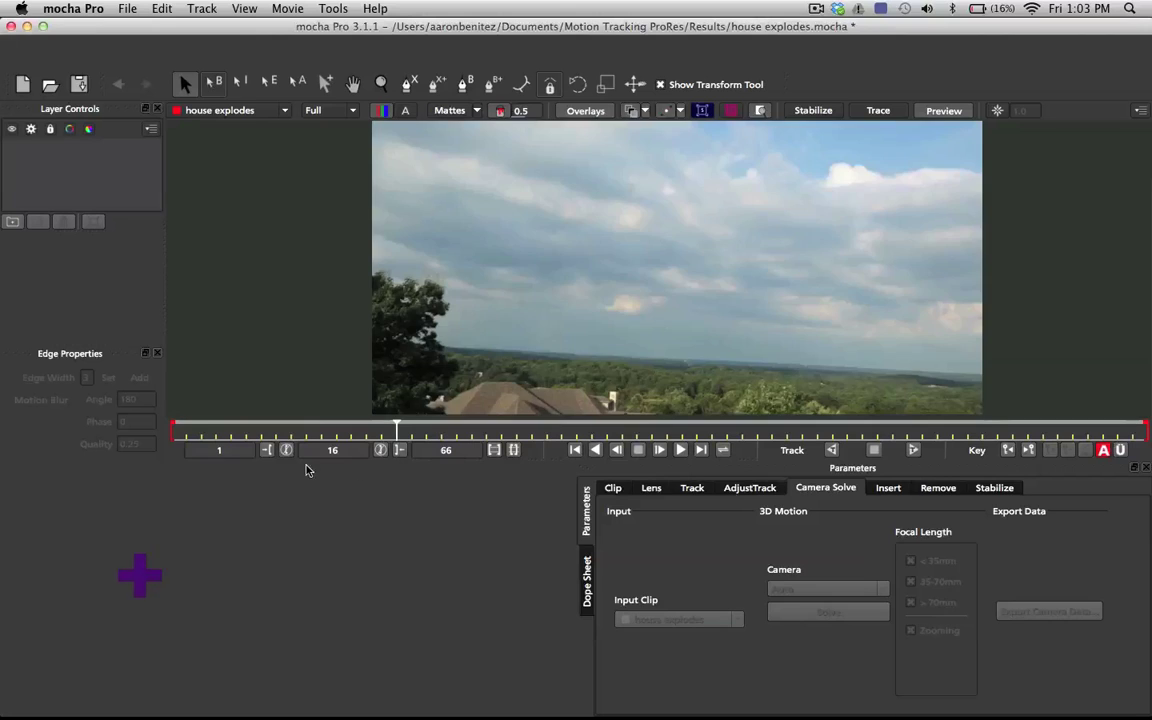
# Scrub through the clip from the sky frames to the house, ending on frame 66.
pyautogui.moveTo(210, 428); pyautogui.dragTo(700, 410)
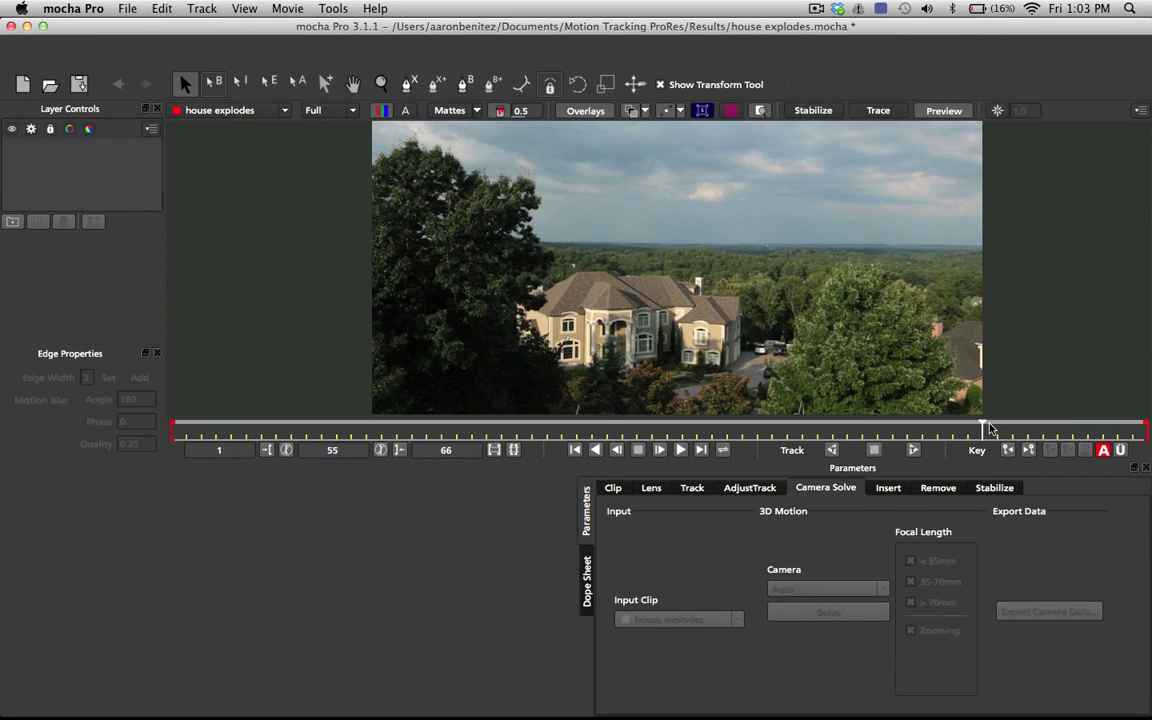
pyautogui.moveTo(398, 450); pyautogui.dragTo(366, 440)
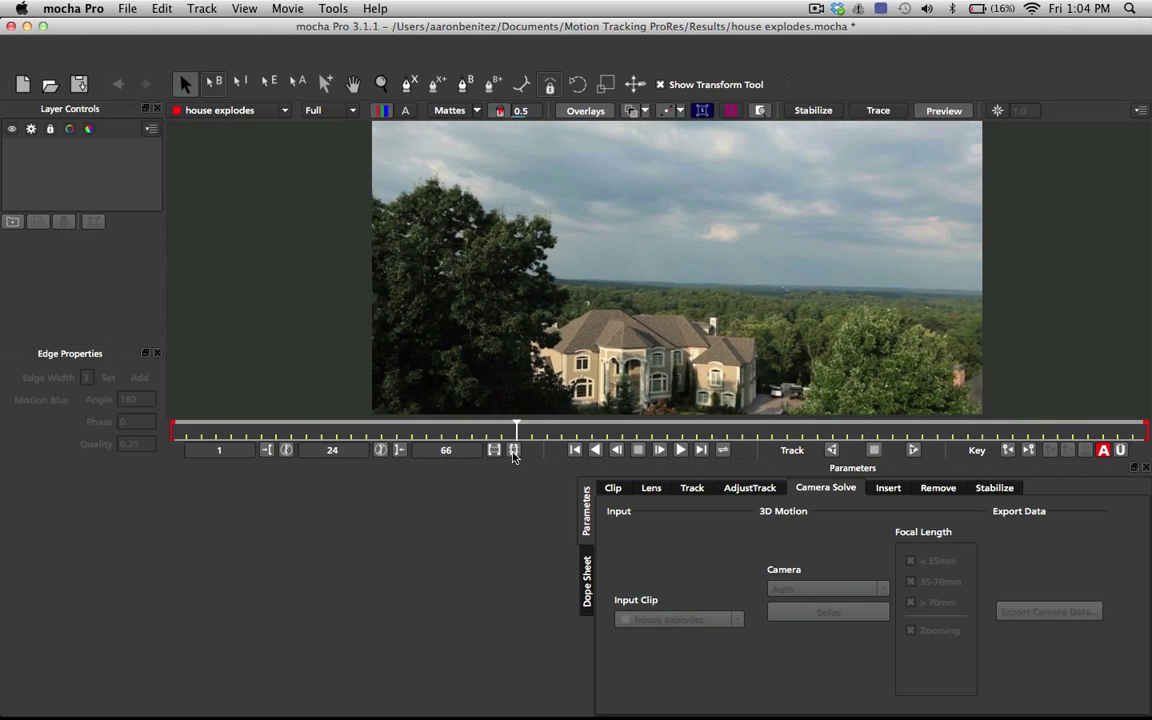
pyautogui.moveTo(415, 457); pyautogui.dragTo(242, 453)
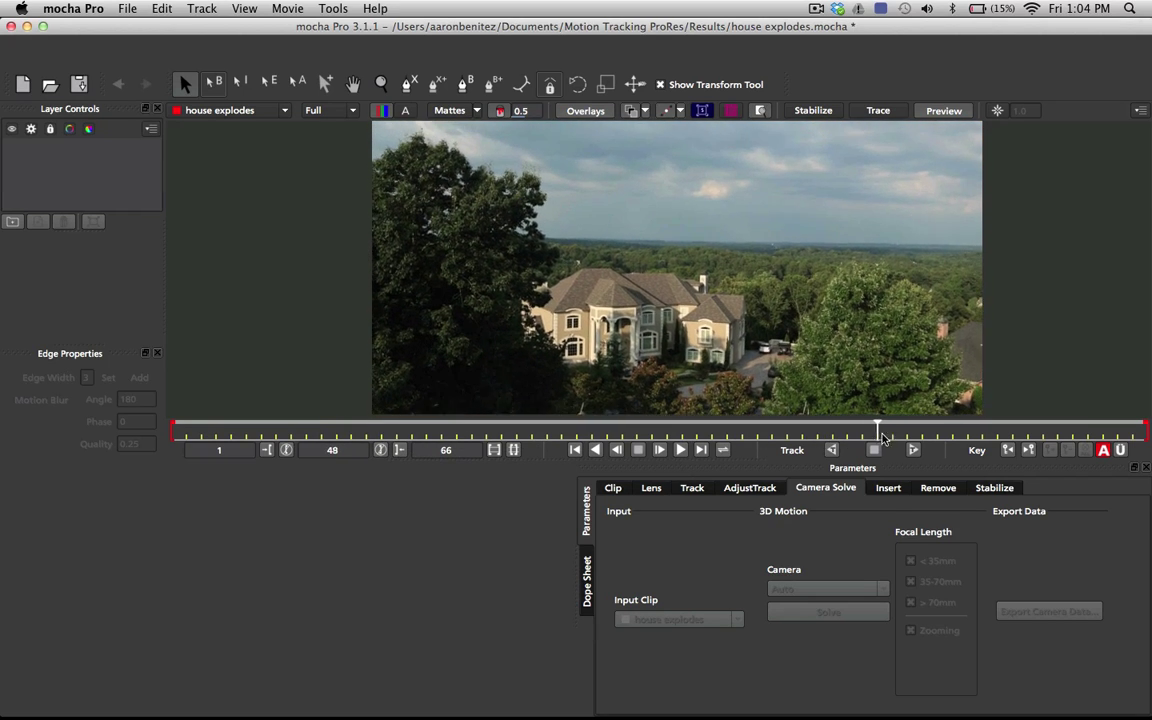
pyautogui.moveTo(882, 436); pyautogui.dragTo(352, 412)
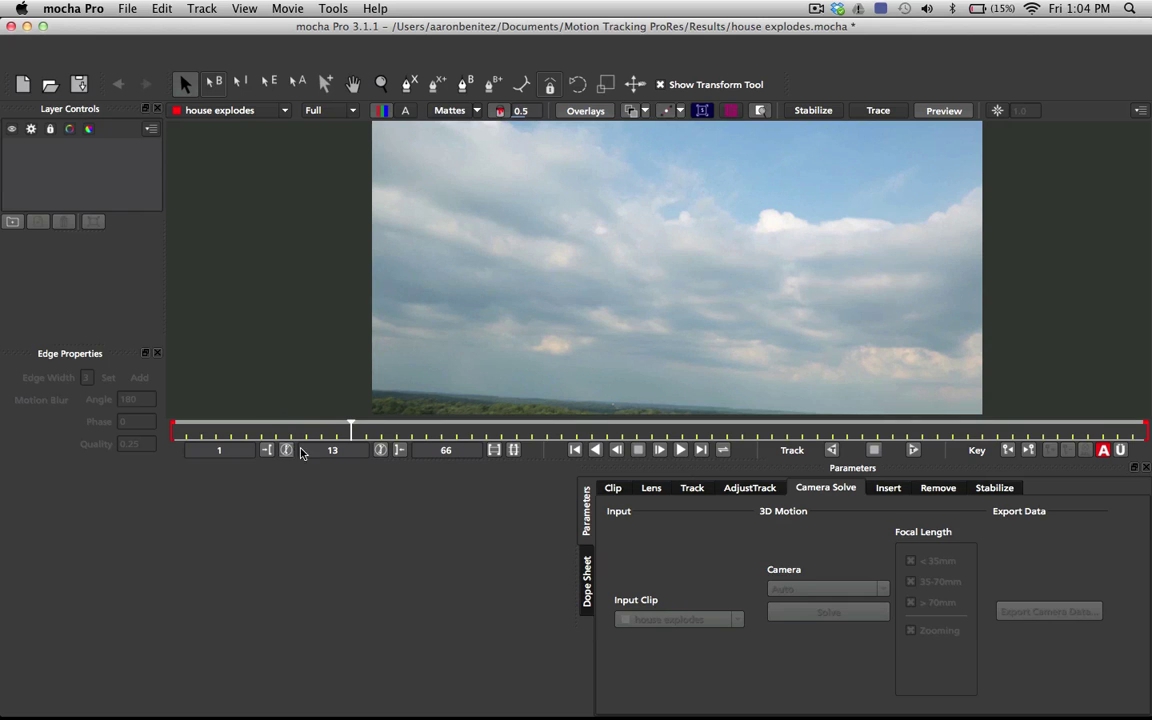
pyautogui.moveTo(351, 427); pyautogui.dragTo(935, 455)
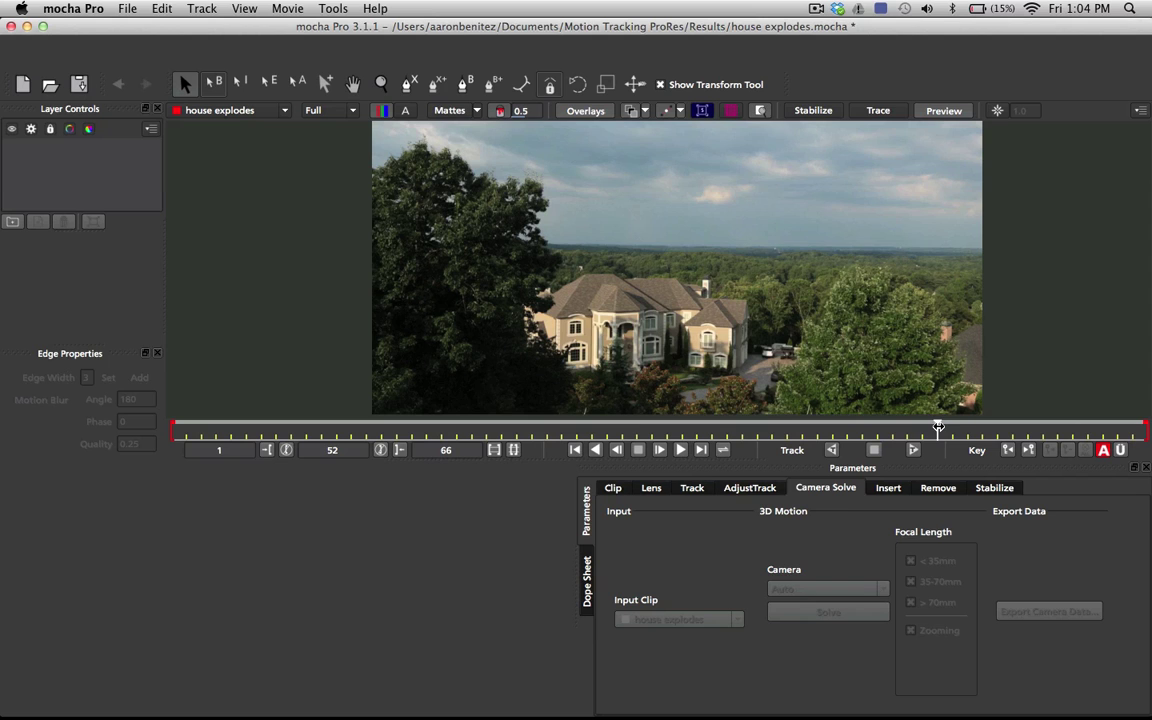
pyautogui.moveTo(938, 428); pyautogui.dragTo(313, 416)
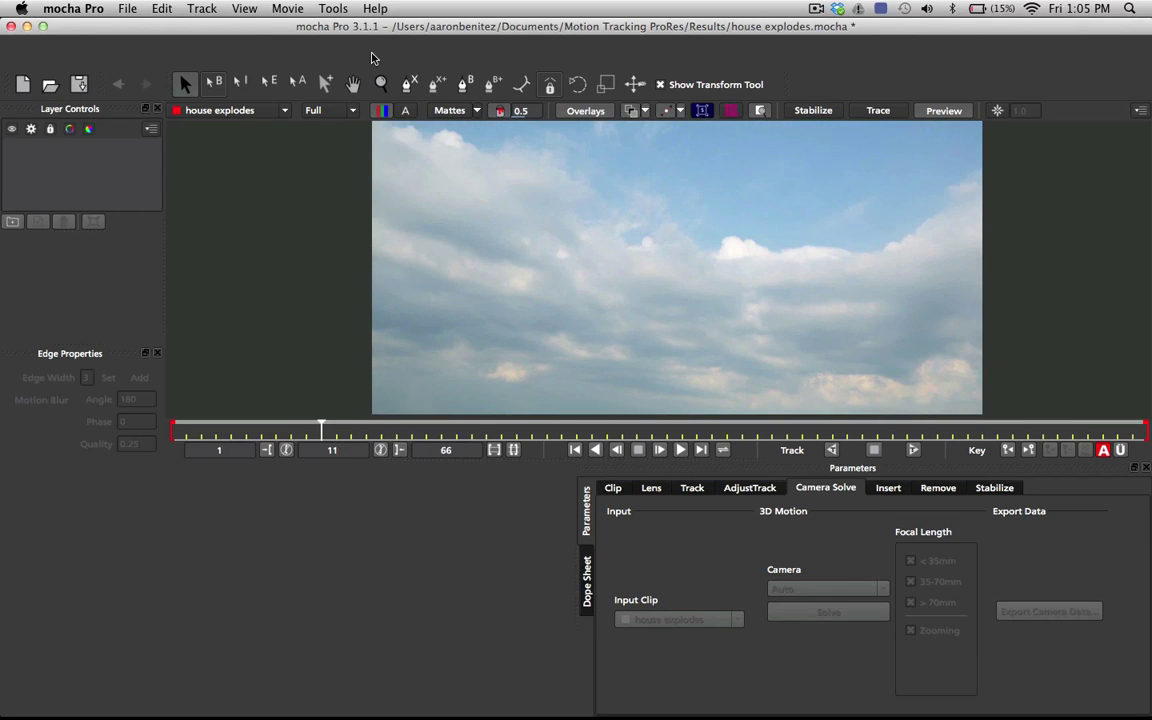
# Draw a closed four-point X-Spline over the sky and nudge its bottom corners.
pyautogui.click(406, 85)
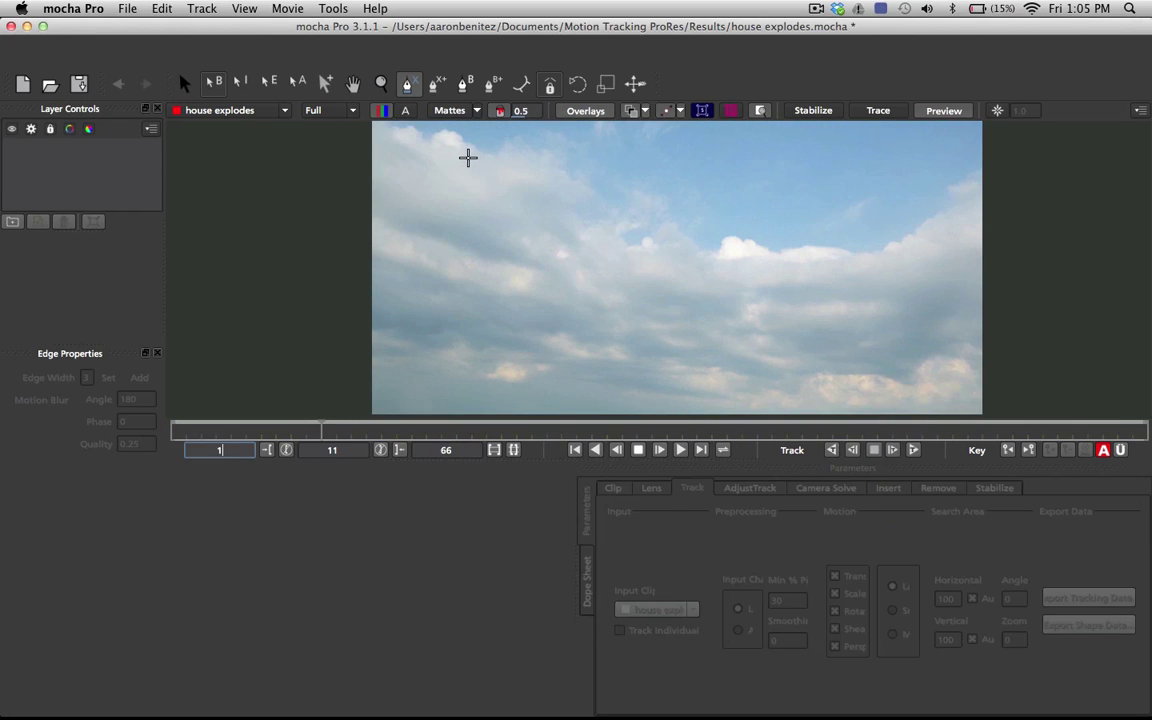
pyautogui.click(468, 157)
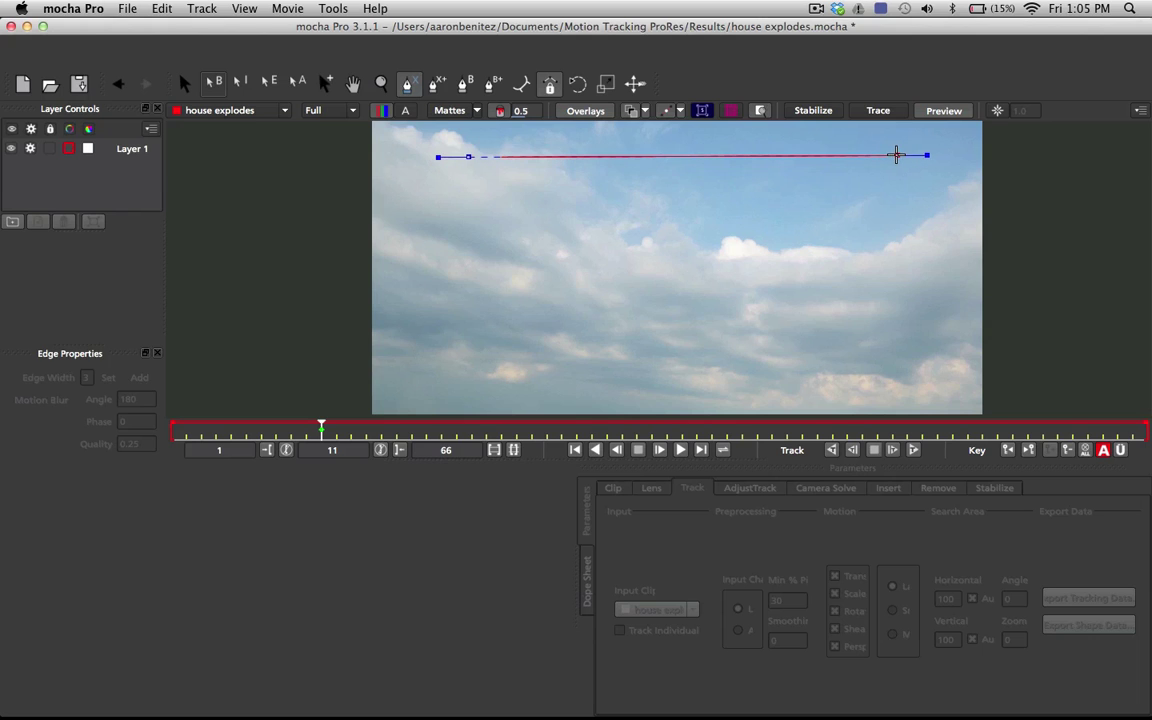
pyautogui.click(895, 155)
pyautogui.click(881, 366)
pyautogui.click(481, 351)
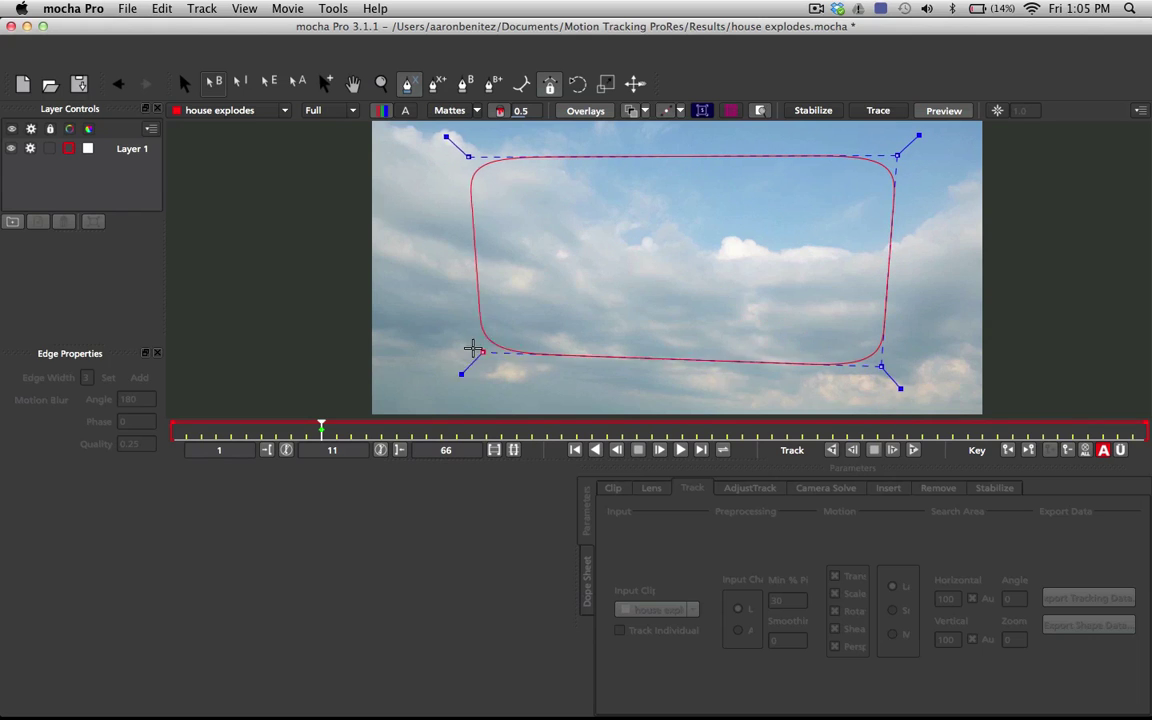
pyautogui.click(470, 357)
pyautogui.click(468, 157)
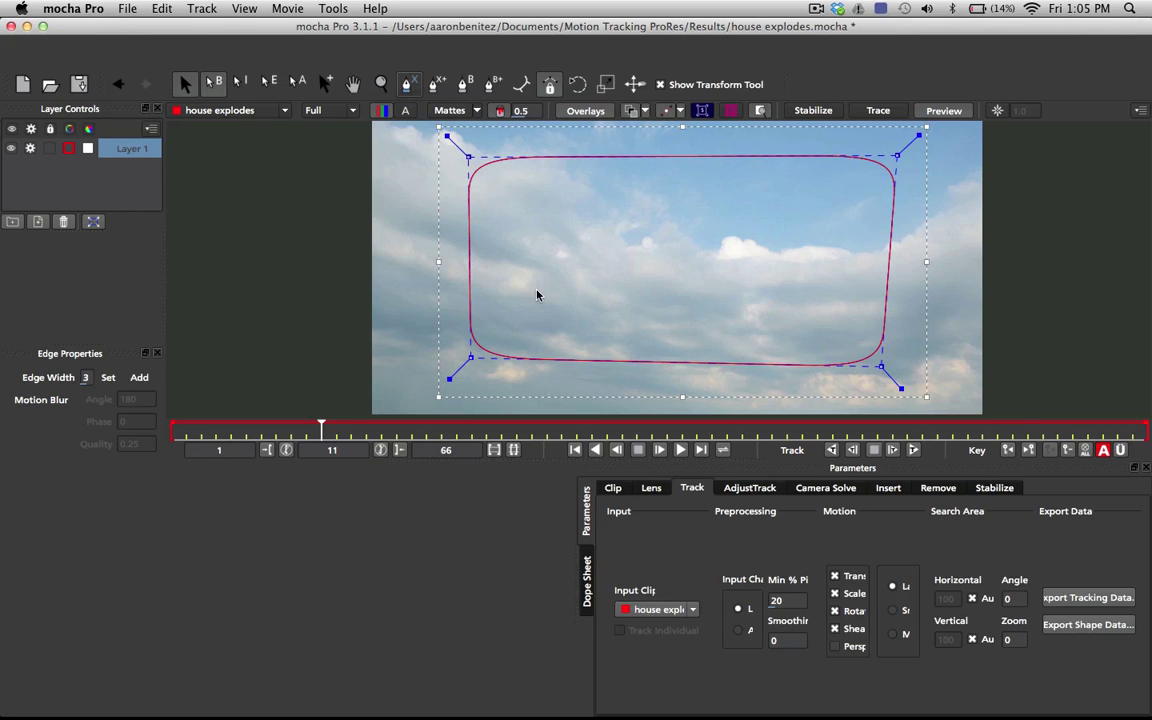
pyautogui.moveTo(470, 355); pyautogui.dragTo(481, 364)
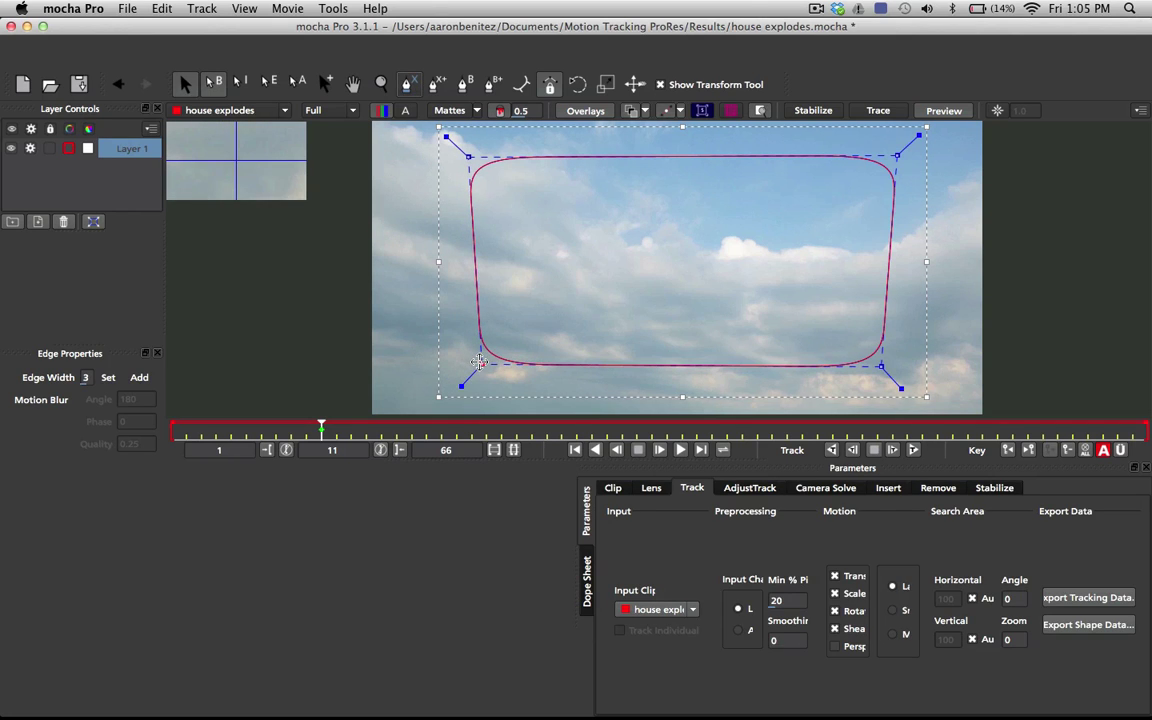
pyautogui.moveTo(881, 367); pyautogui.dragTo(879, 360)
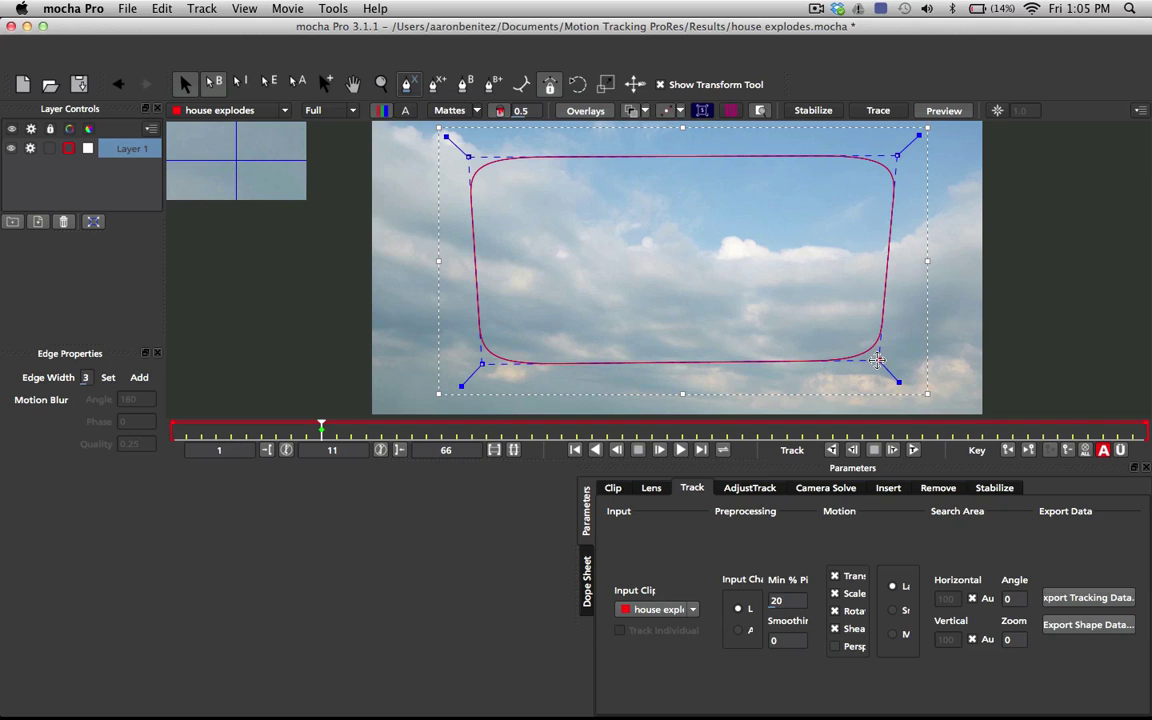
# Open Layer 1's properties, set Link to track to None, and play the clip.
pyautogui.click(284, 8)
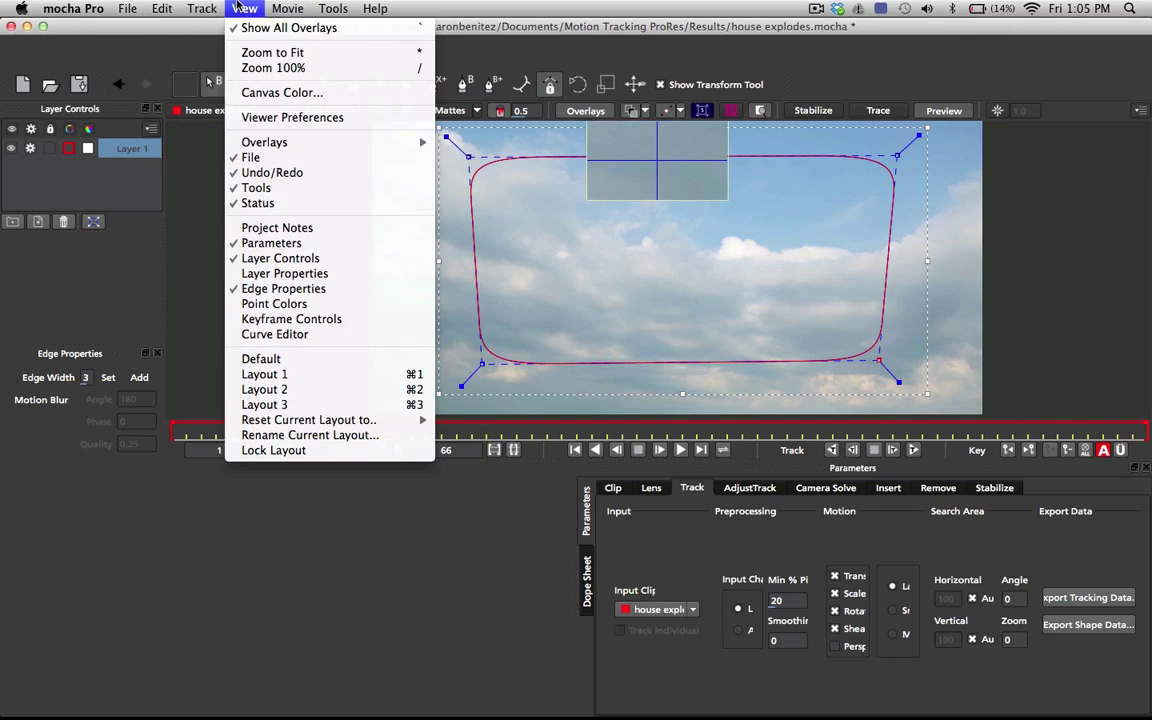
pyautogui.moveTo(201, 7)
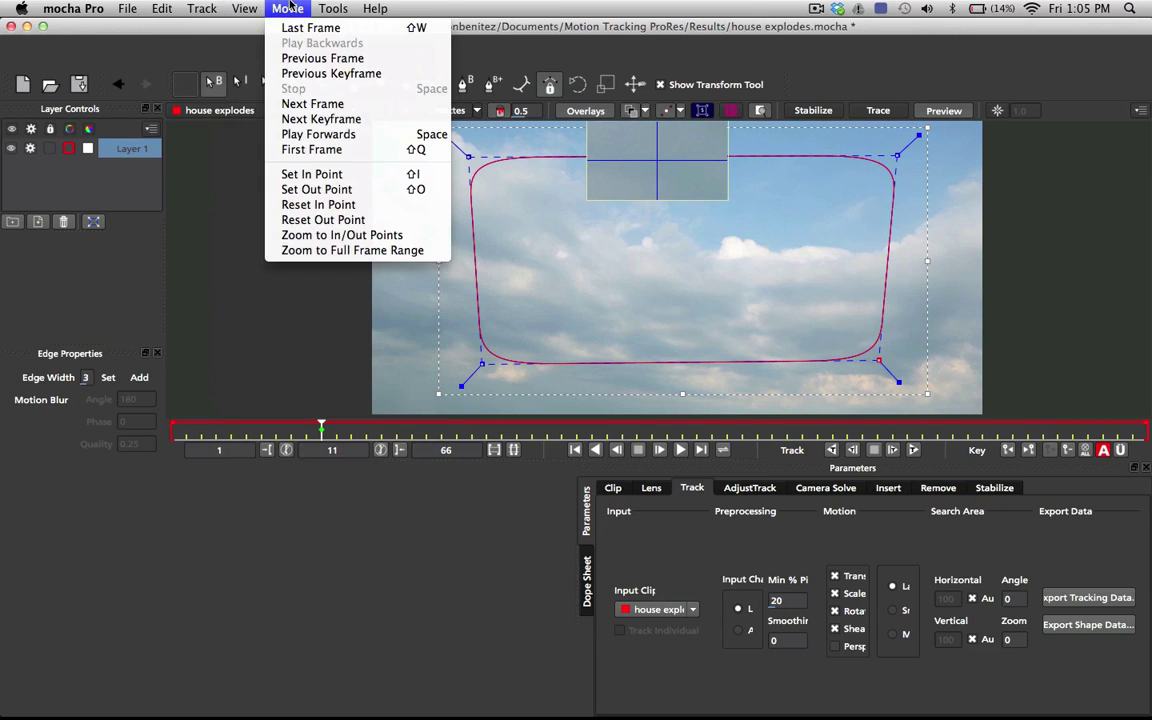
pyautogui.moveTo(244, 8)
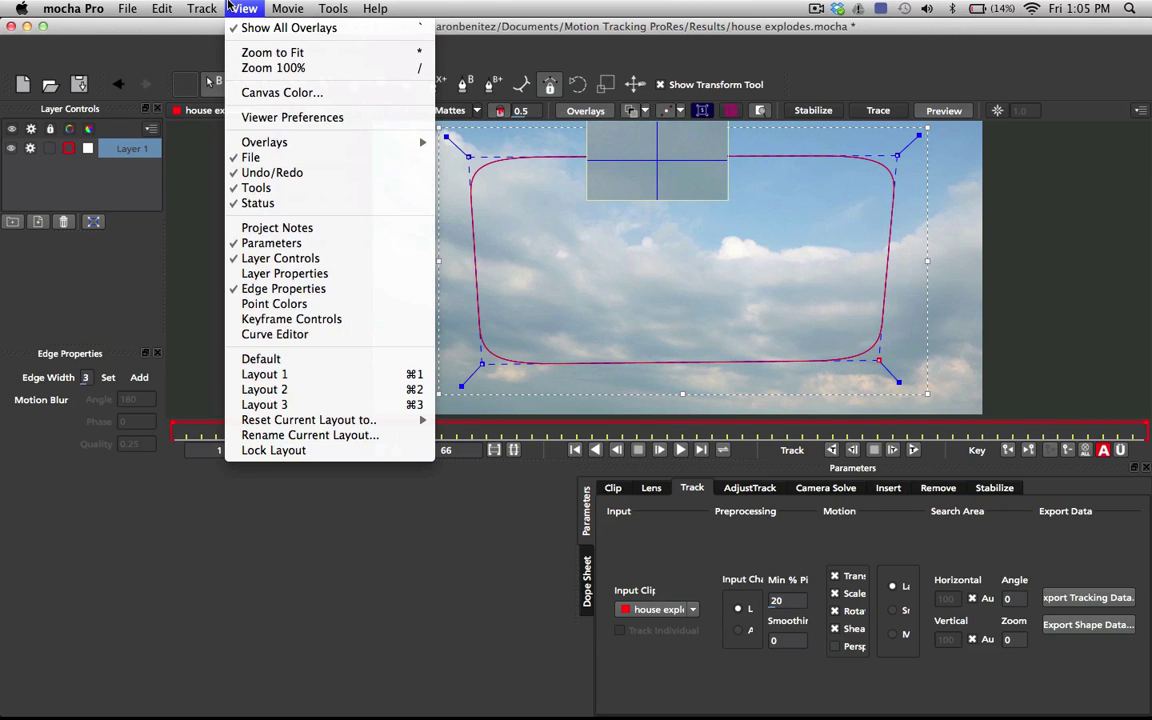
pyautogui.click(313, 273)
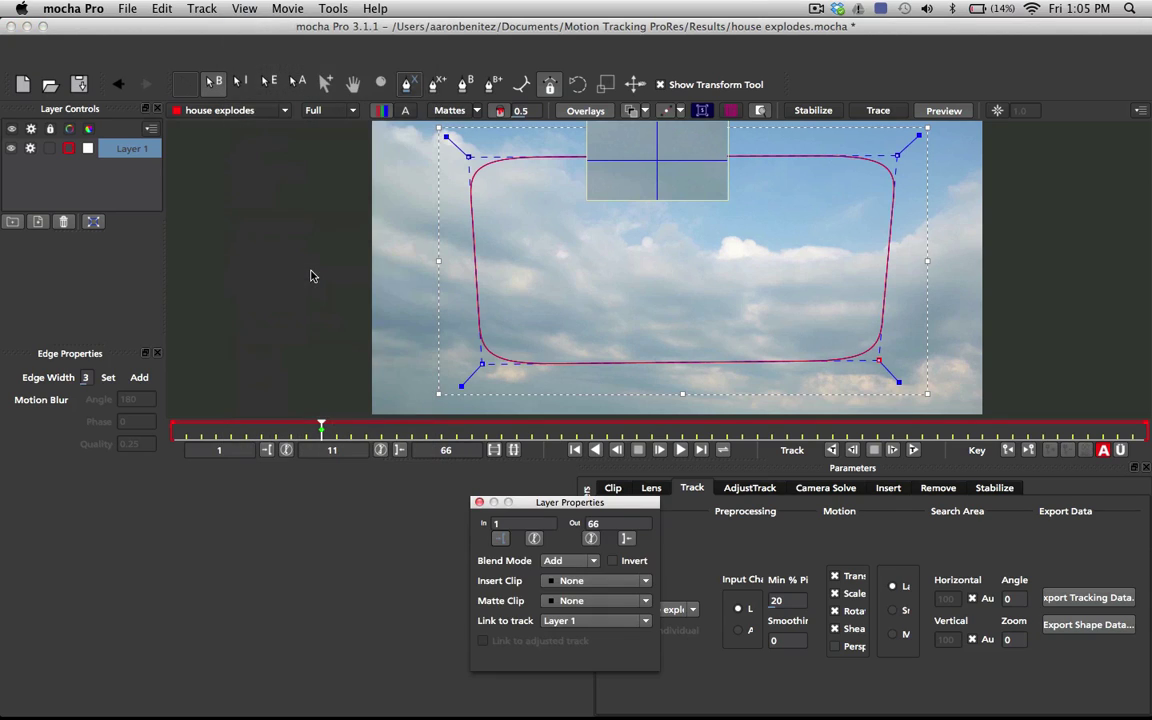
pyautogui.click(578, 622)
pyautogui.click(563, 641)
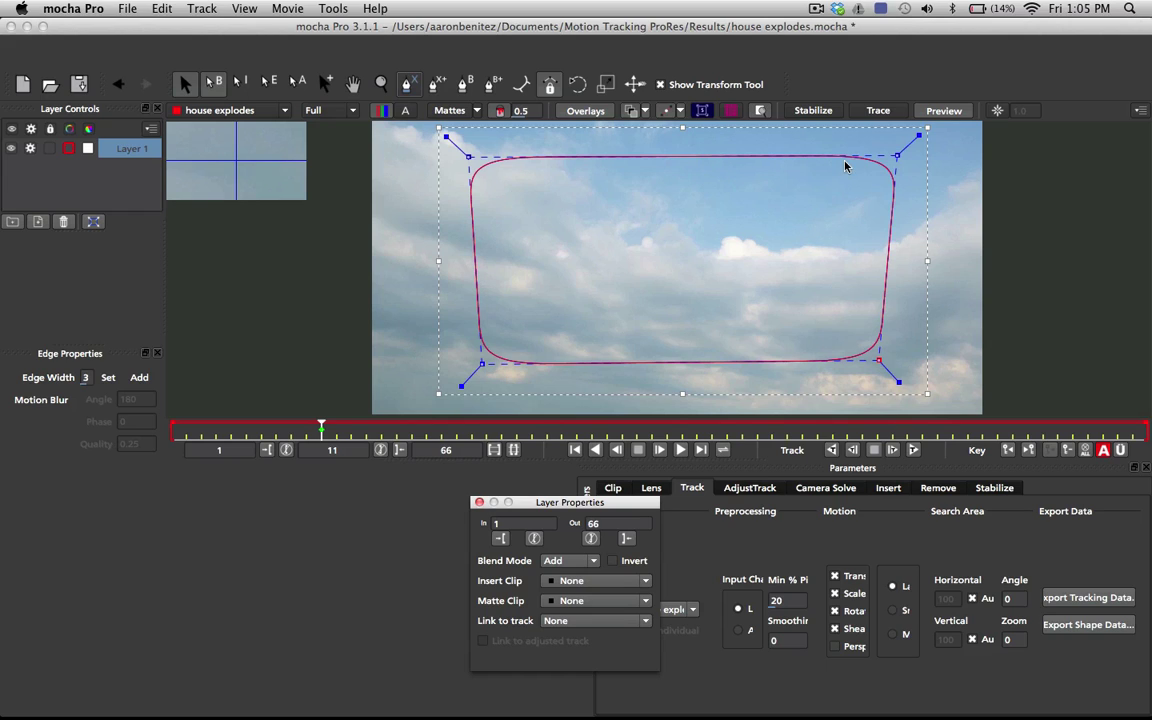
pyautogui.click(641, 451)
# Close Layer Properties, turn on the grid overlay, and restore the Default layout.
pyautogui.click(479, 503)
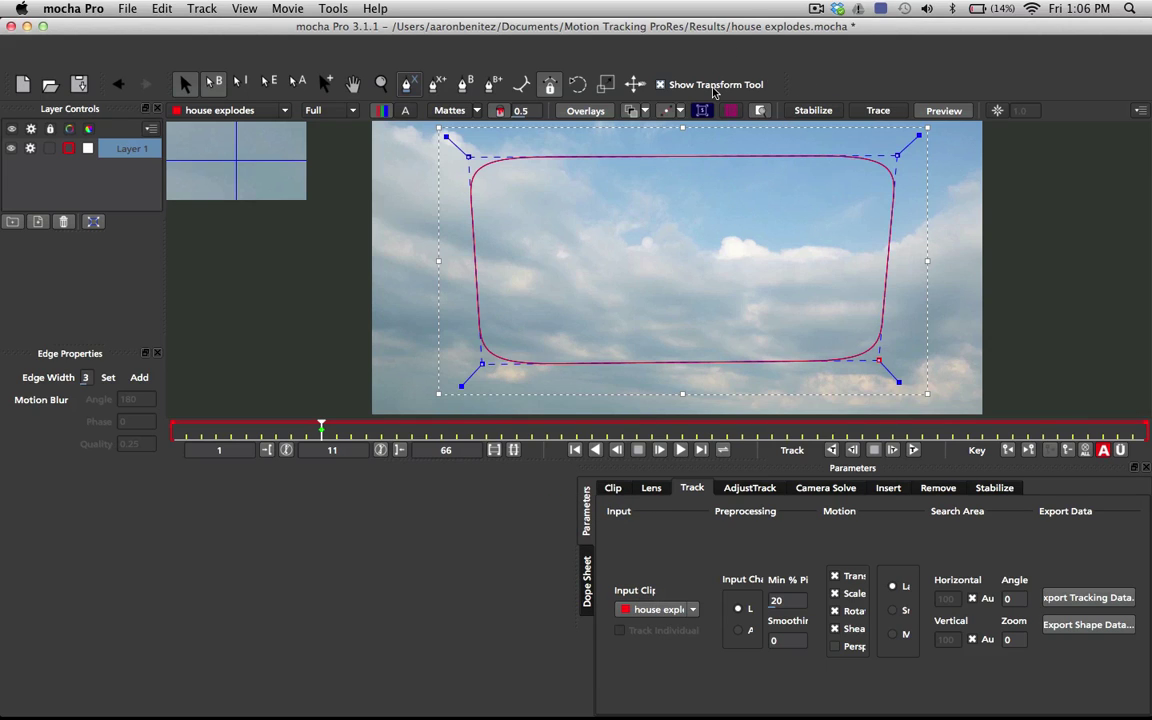
pyautogui.click(732, 111)
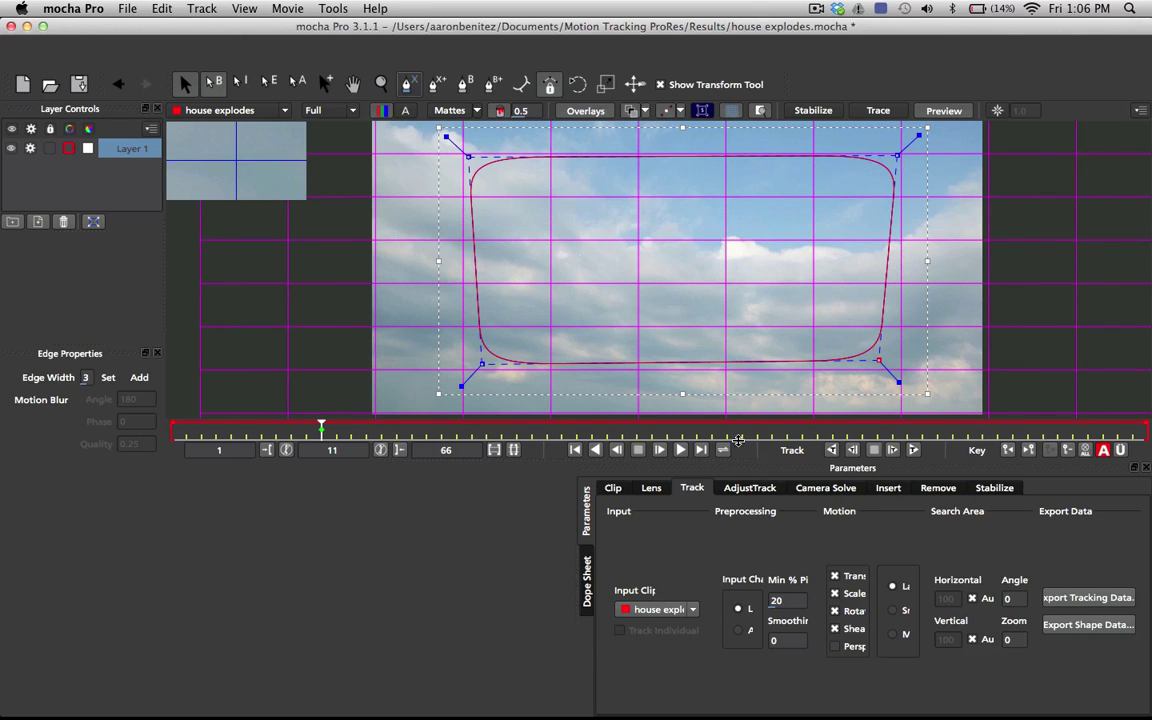
pyautogui.click(287, 8)
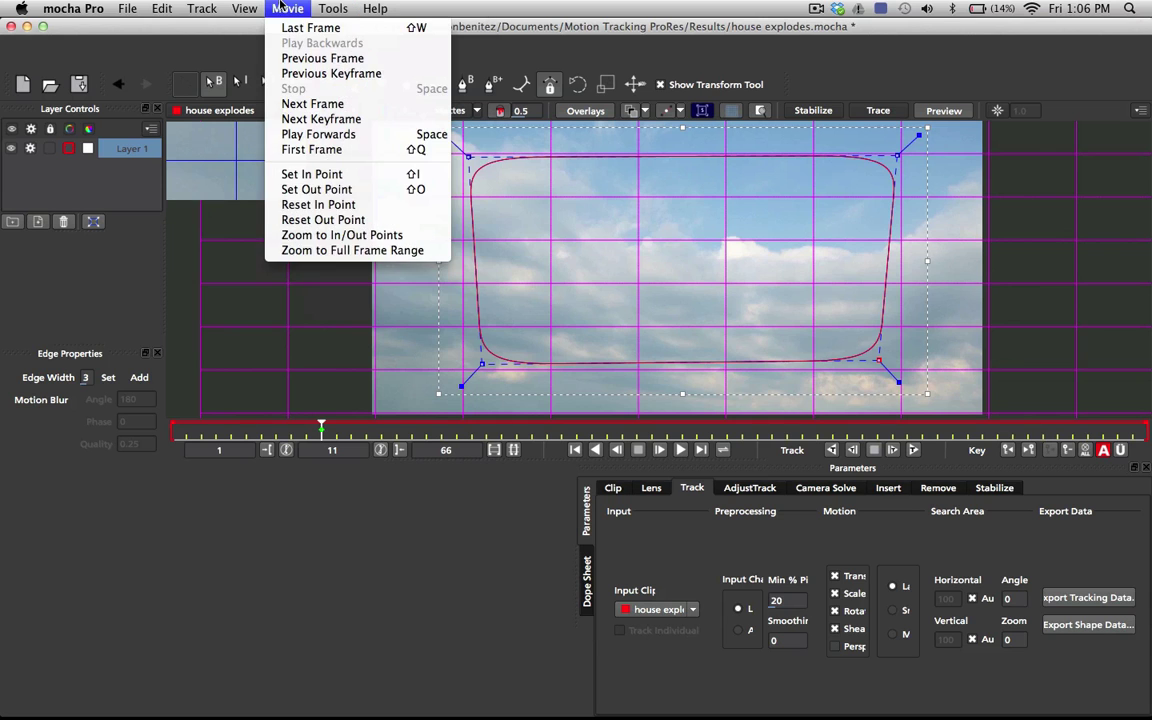
pyautogui.click(371, 359)
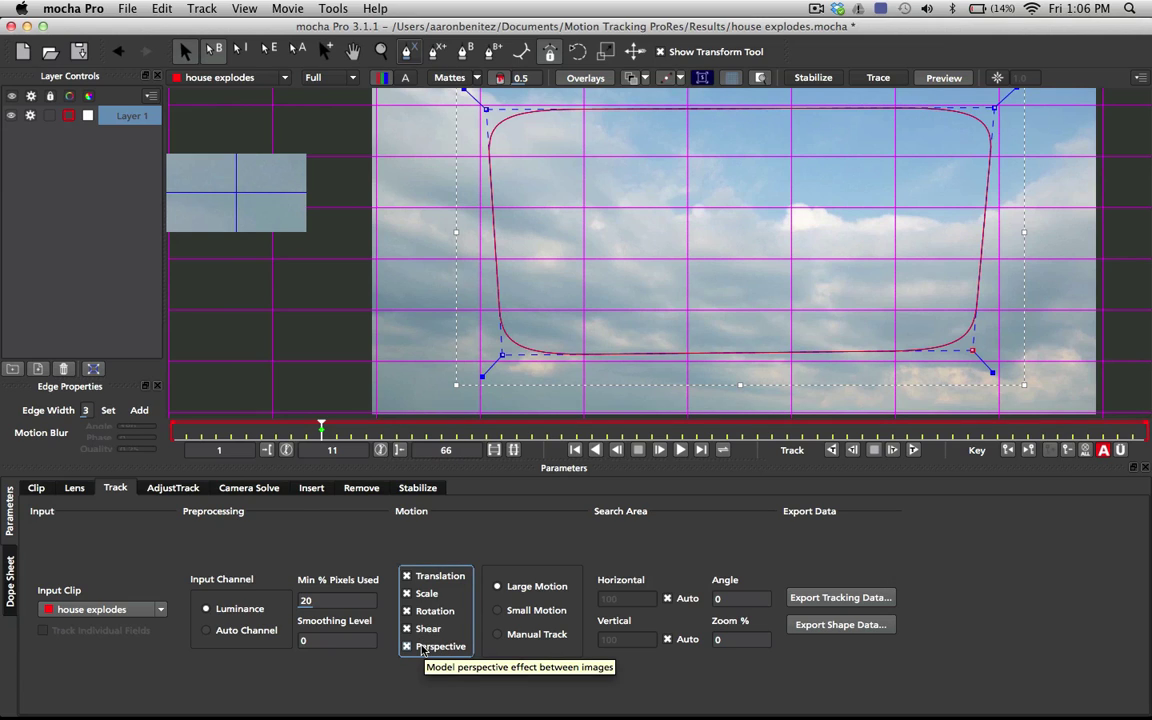
# Track Layer 1 backward from frame 11, then forward to frame 66, and review earlier frames.
pyautogui.click(832, 451)
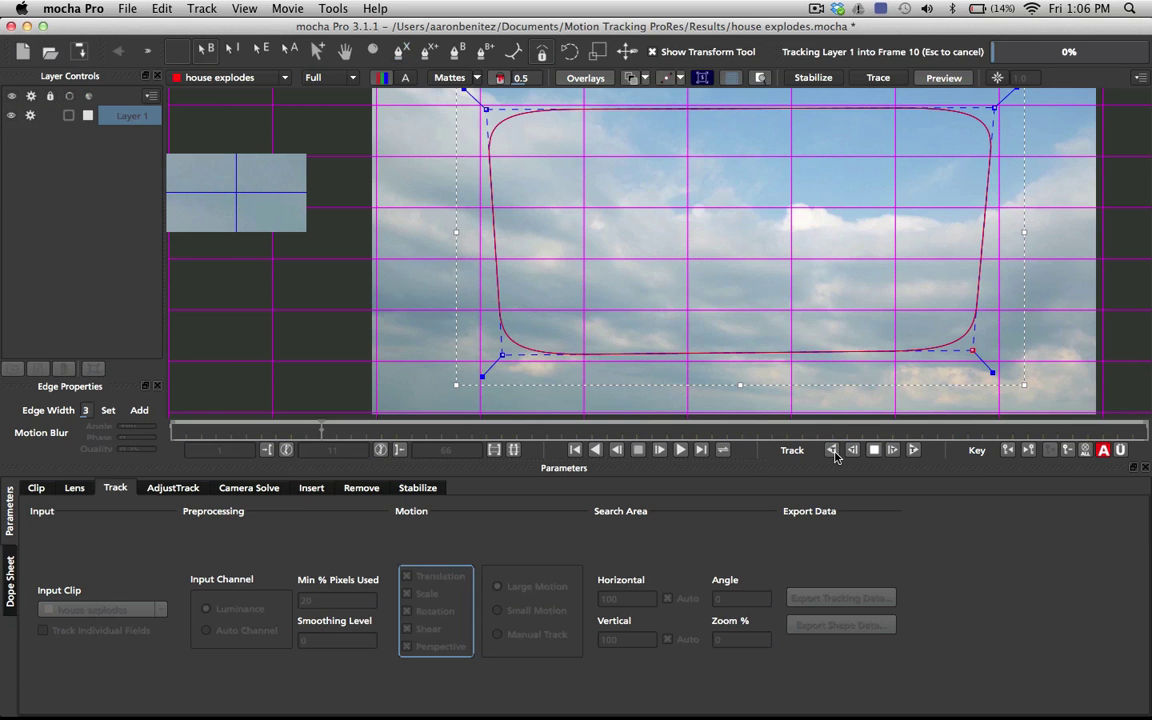
pyautogui.moveTo(176, 432); pyautogui.dragTo(316, 433)
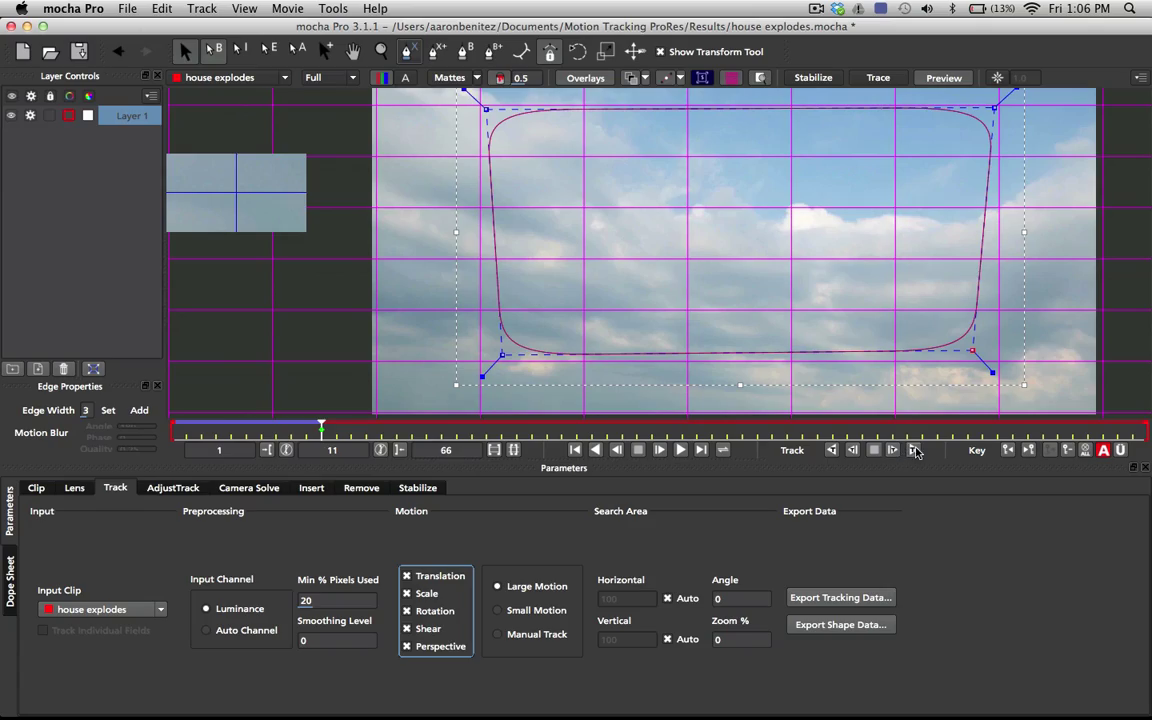
pyautogui.click(916, 451)
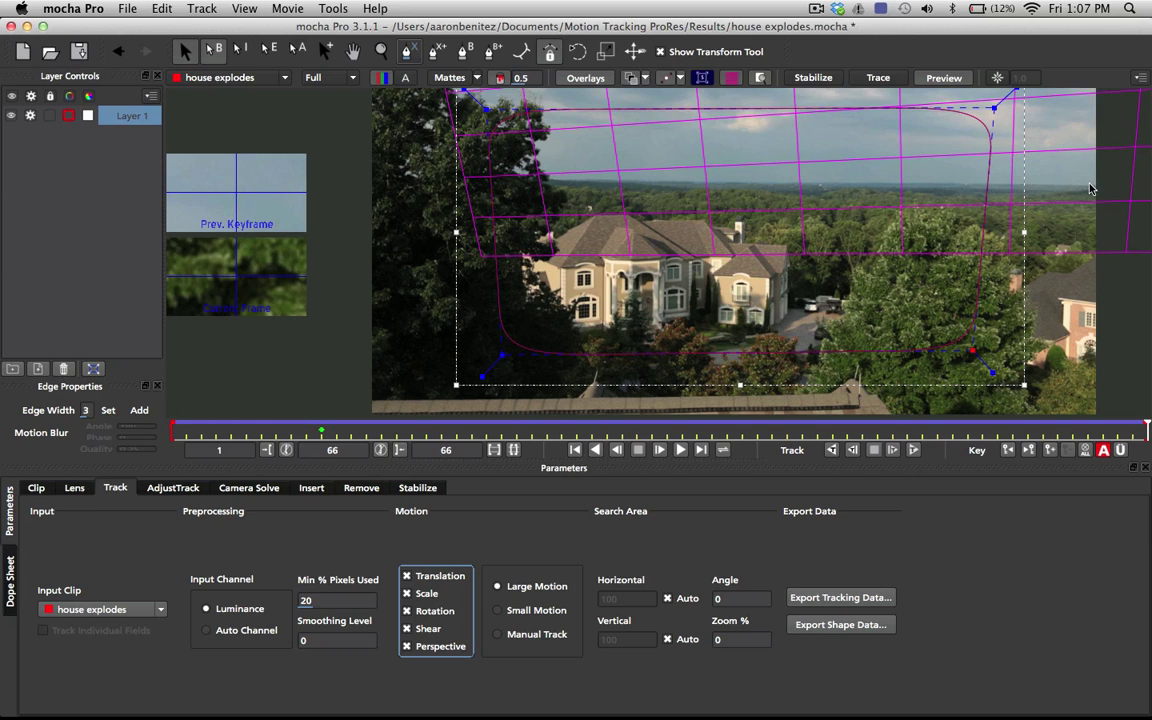
pyautogui.moveTo(1146, 430); pyautogui.dragTo(231, 432)
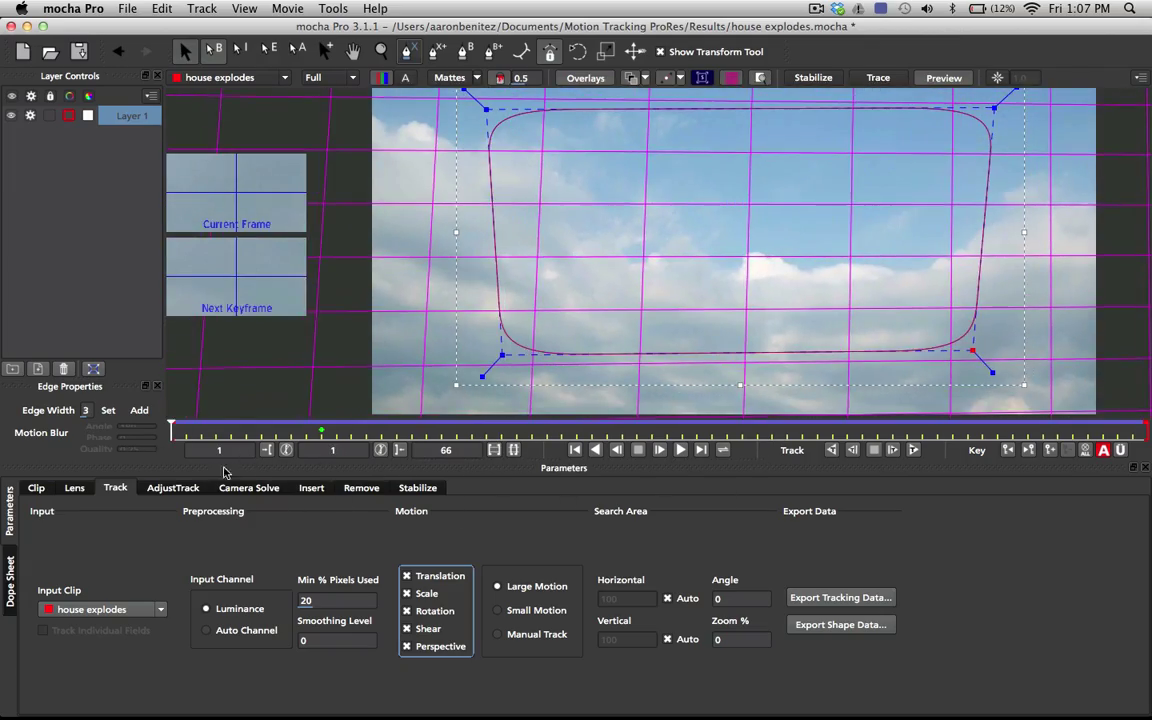
# Solve a Pan Tilt Zoom camera and copy it as After Effects 3D Motion Data.
pyautogui.click(251, 489)
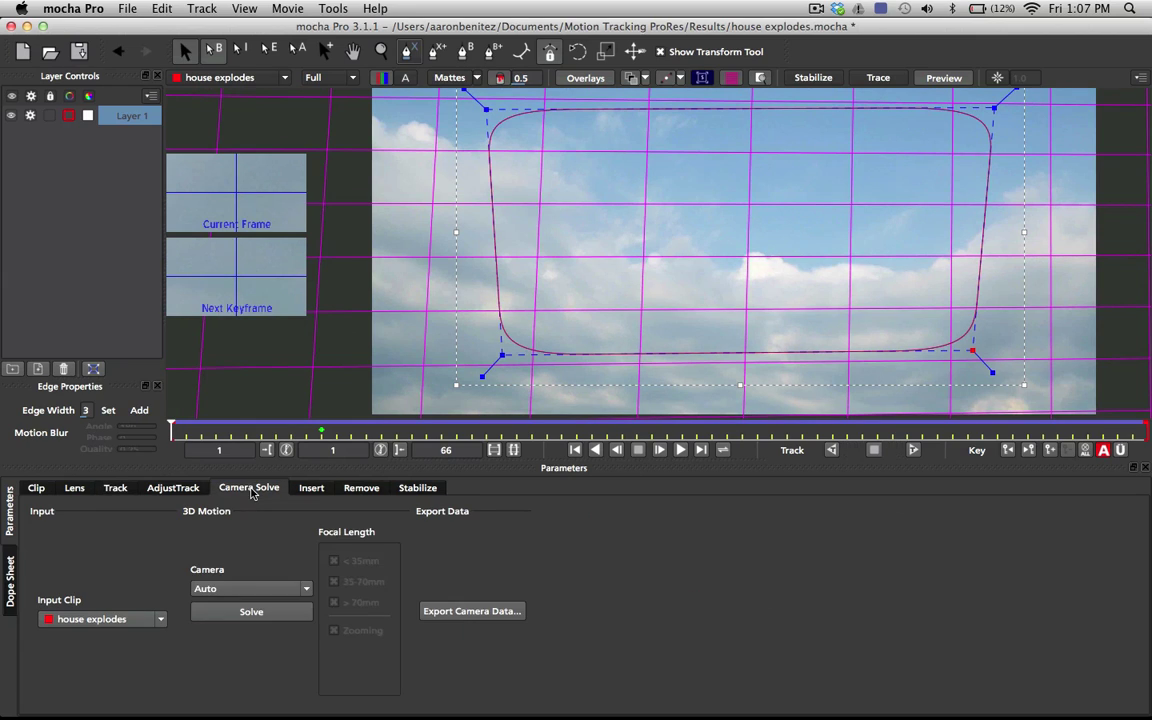
pyautogui.click(251, 589)
pyautogui.click(242, 616)
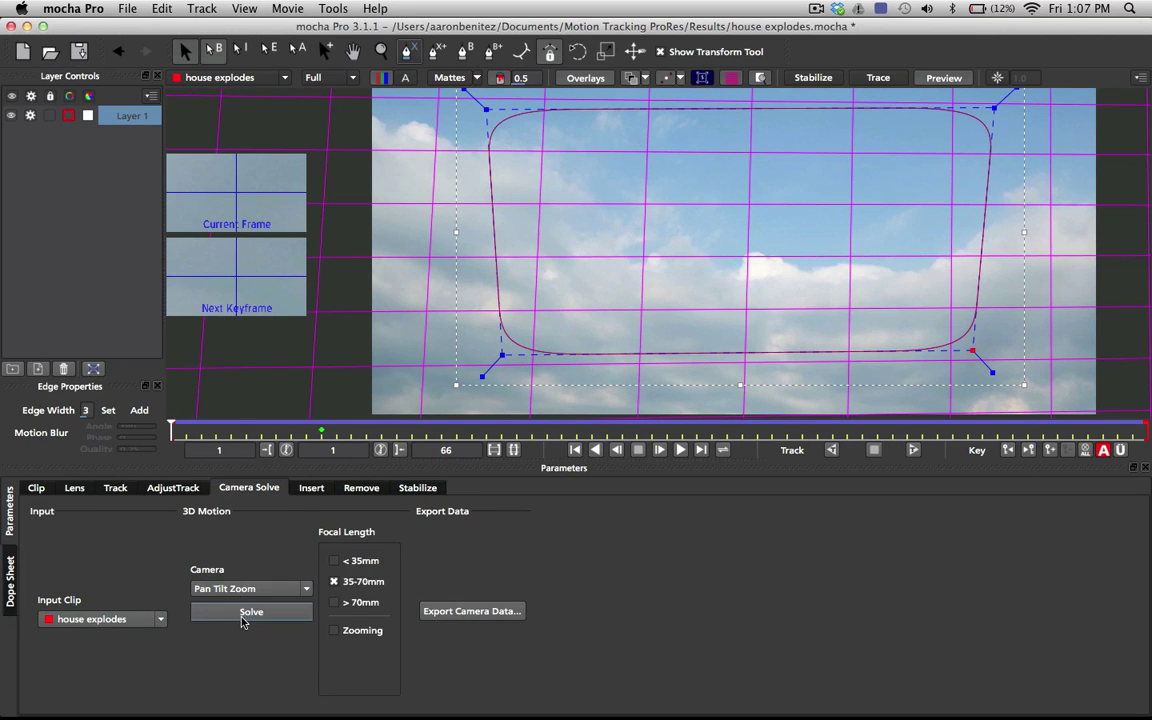
pyautogui.click(241, 615)
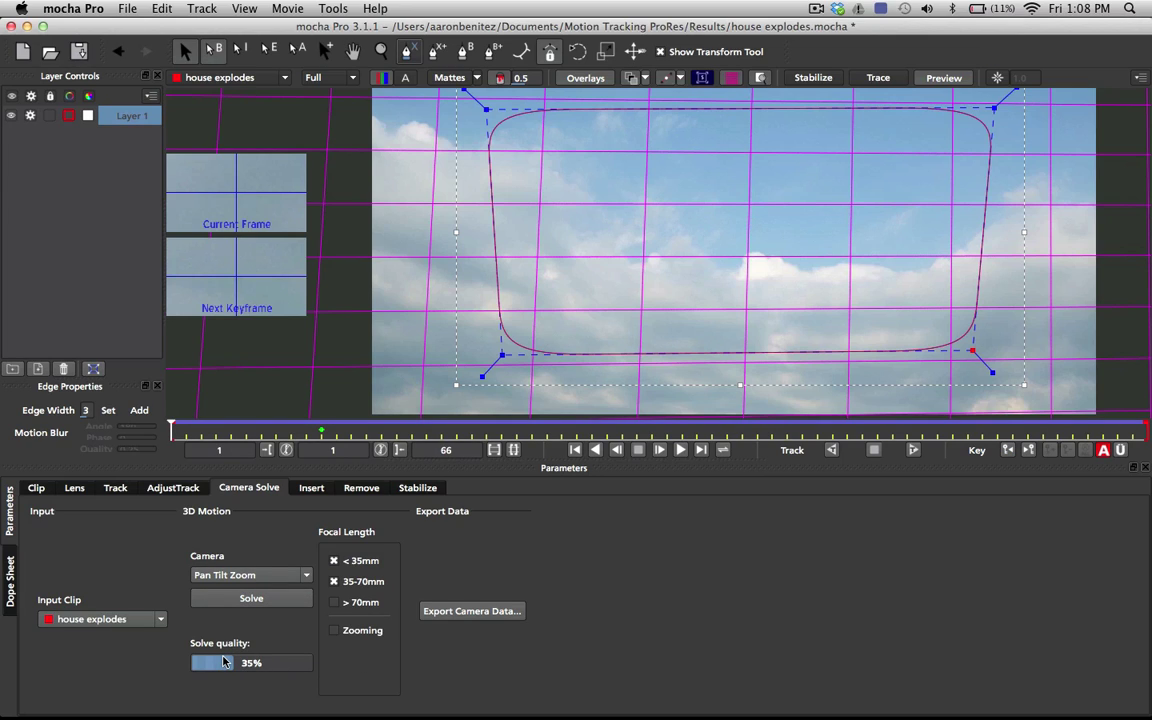
pyautogui.click(462, 611)
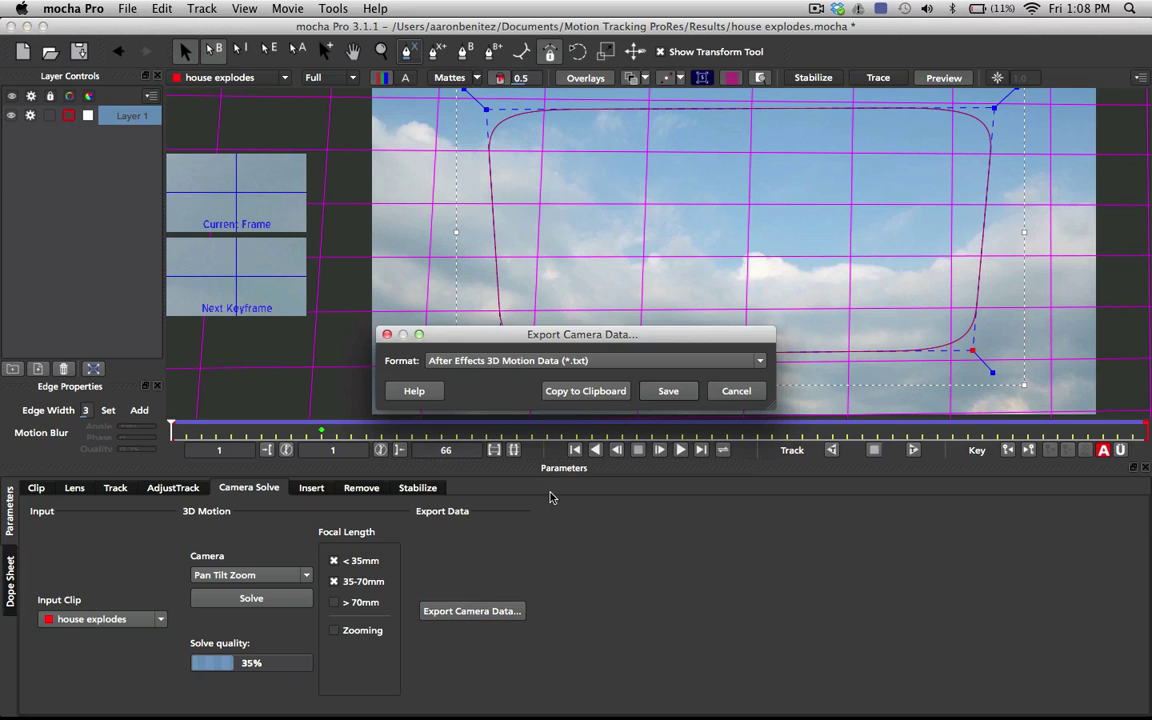
pyautogui.click(586, 391)
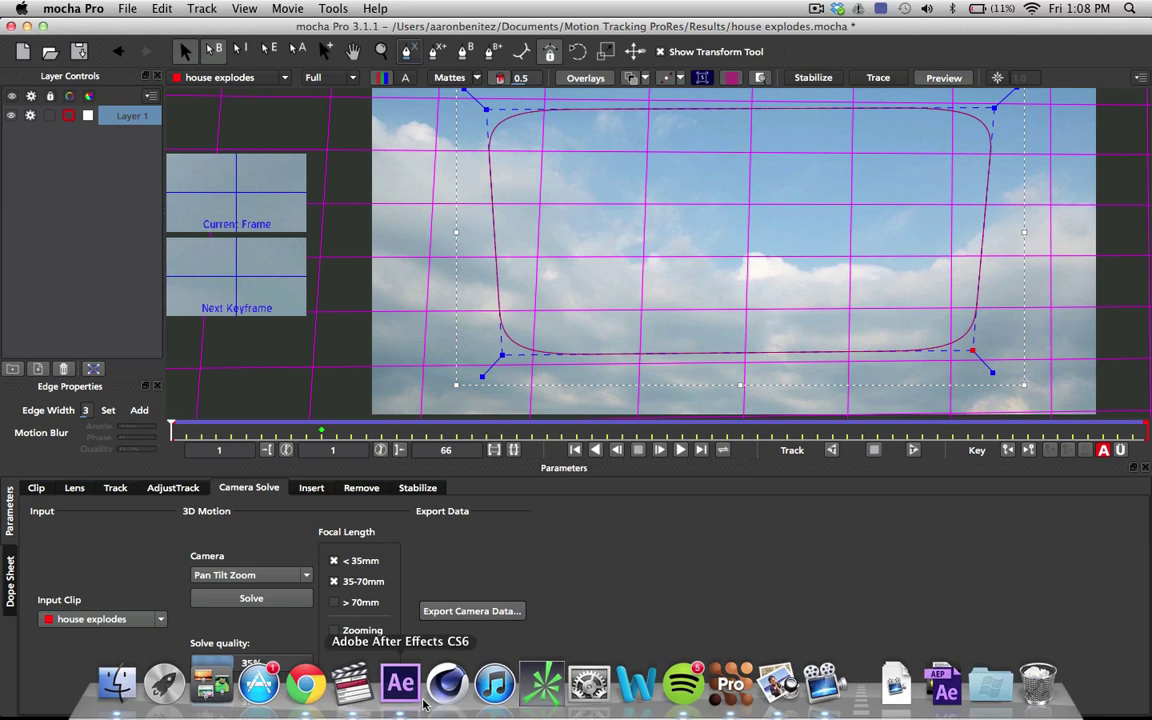
# In After Effects, make a comp from the house footage and paste the mocha camera and nulls.
pyautogui.click(387, 690)
pyautogui.moveTo(85, 207); pyautogui.dragTo(60, 471)
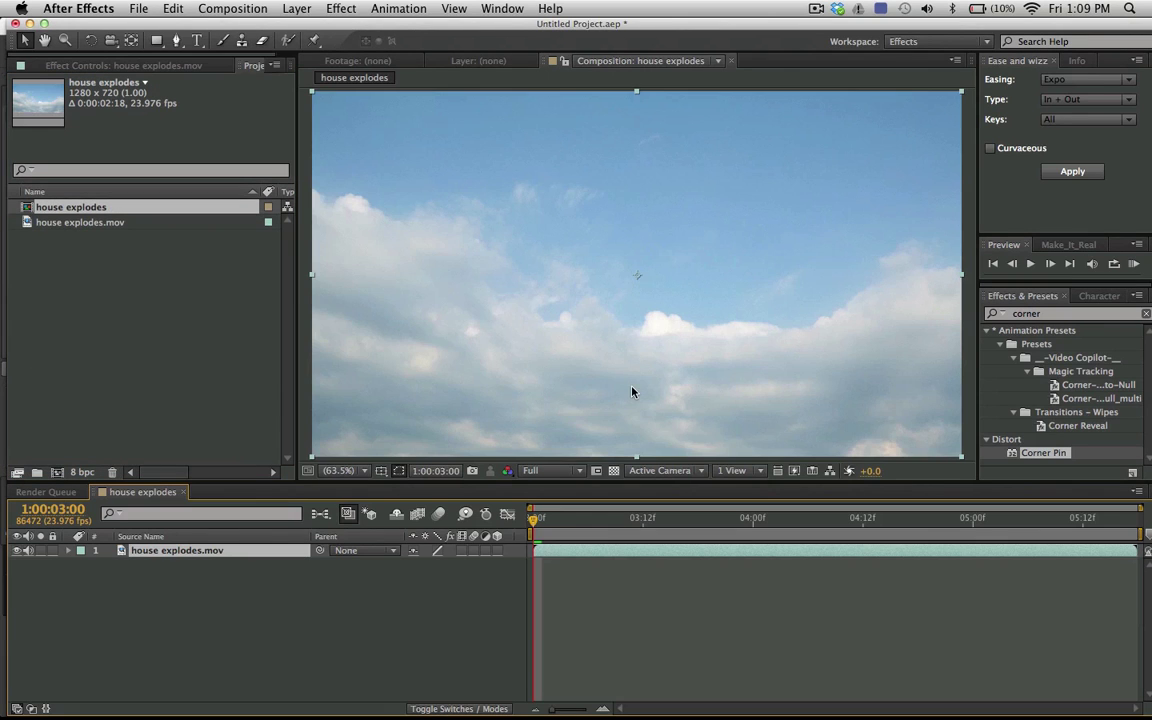
pyautogui.click(173, 8)
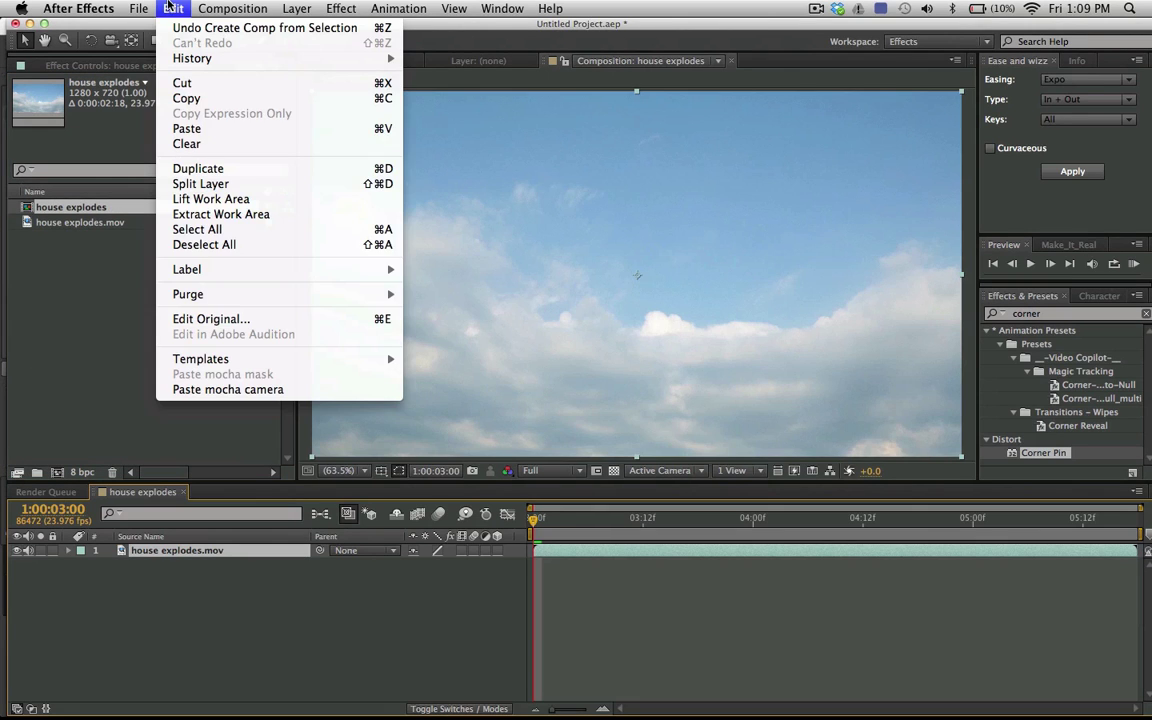
pyautogui.click(262, 391)
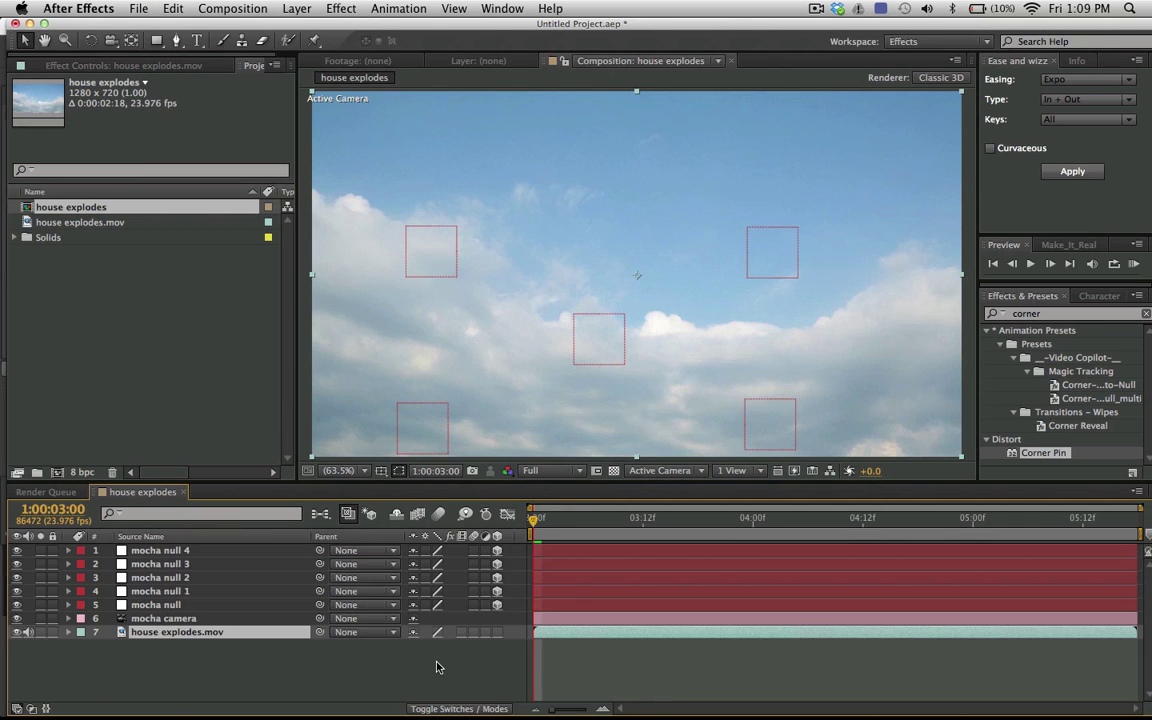
pyautogui.press('space')
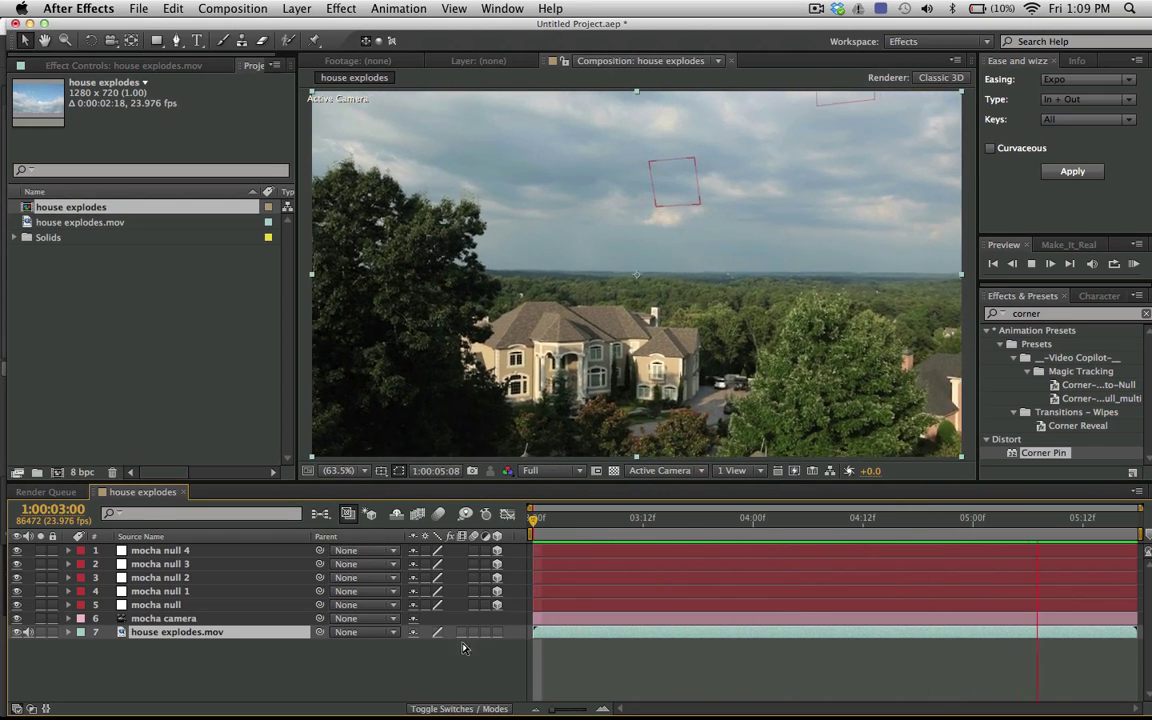
pyautogui.press('super+y')
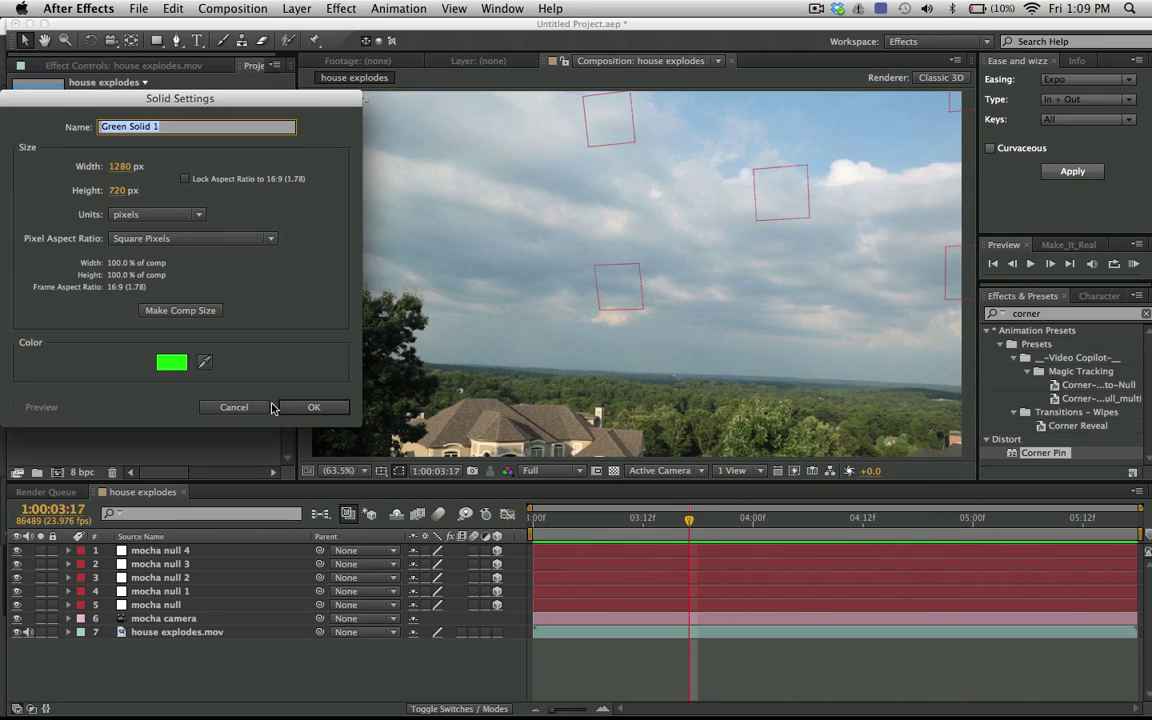
pyautogui.click(234, 407)
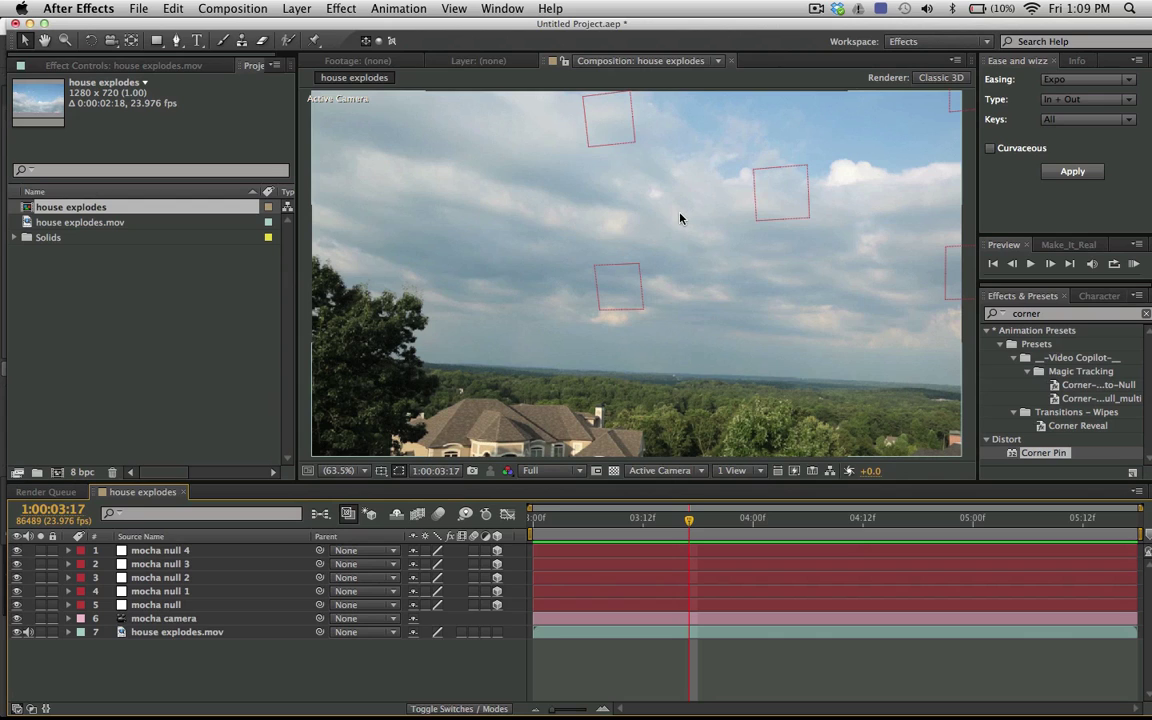
pyautogui.press('g')
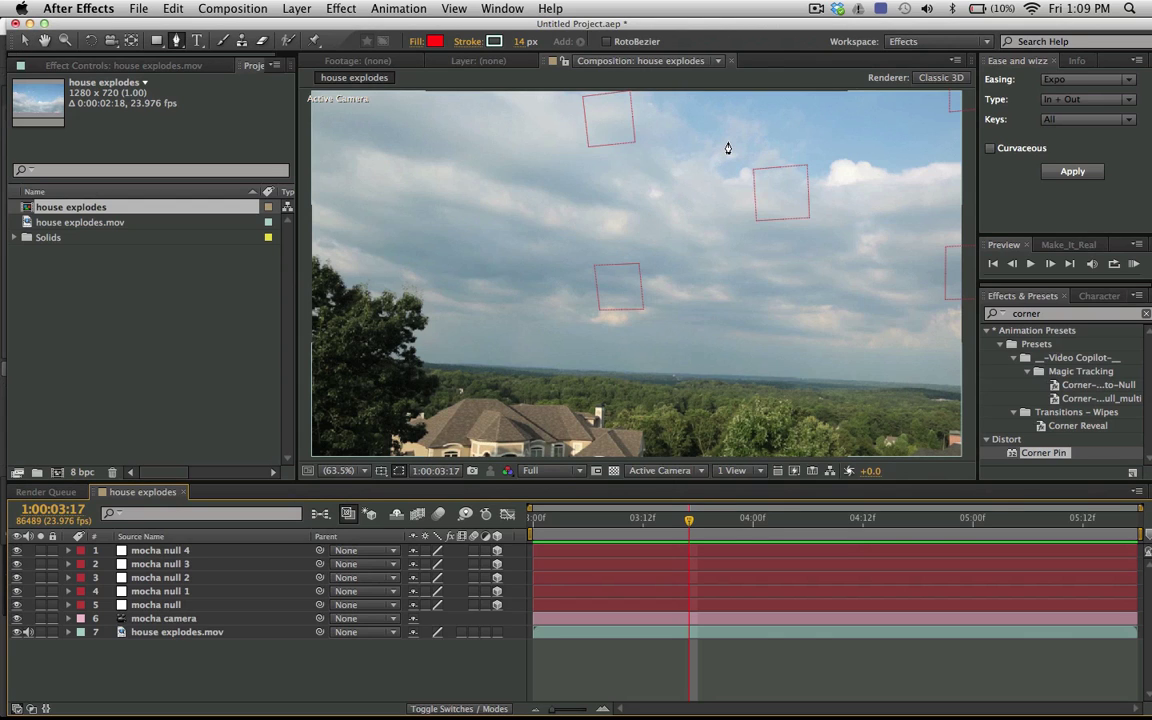
# Pen-draw a two-point streak line from the sky, make it 3D, and parent it to mocha null 4.
pyautogui.click(728, 145)
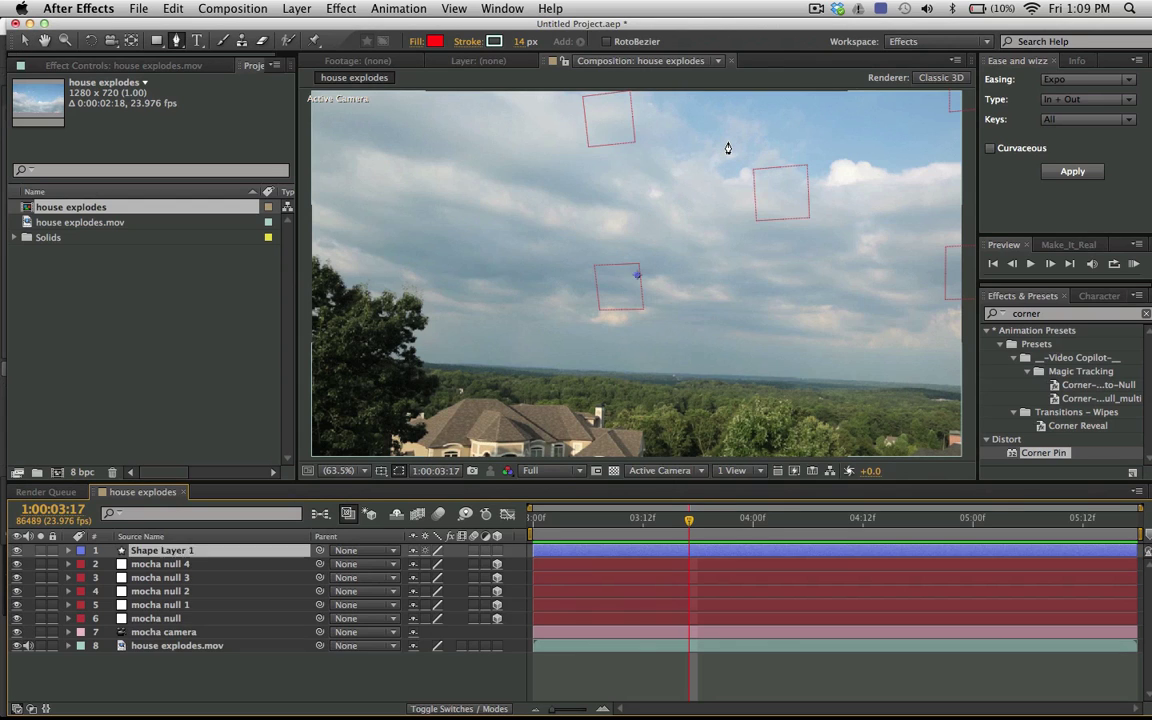
pyautogui.click(552, 392)
pyautogui.moveTo(551, 405); pyautogui.dragTo(538, 418)
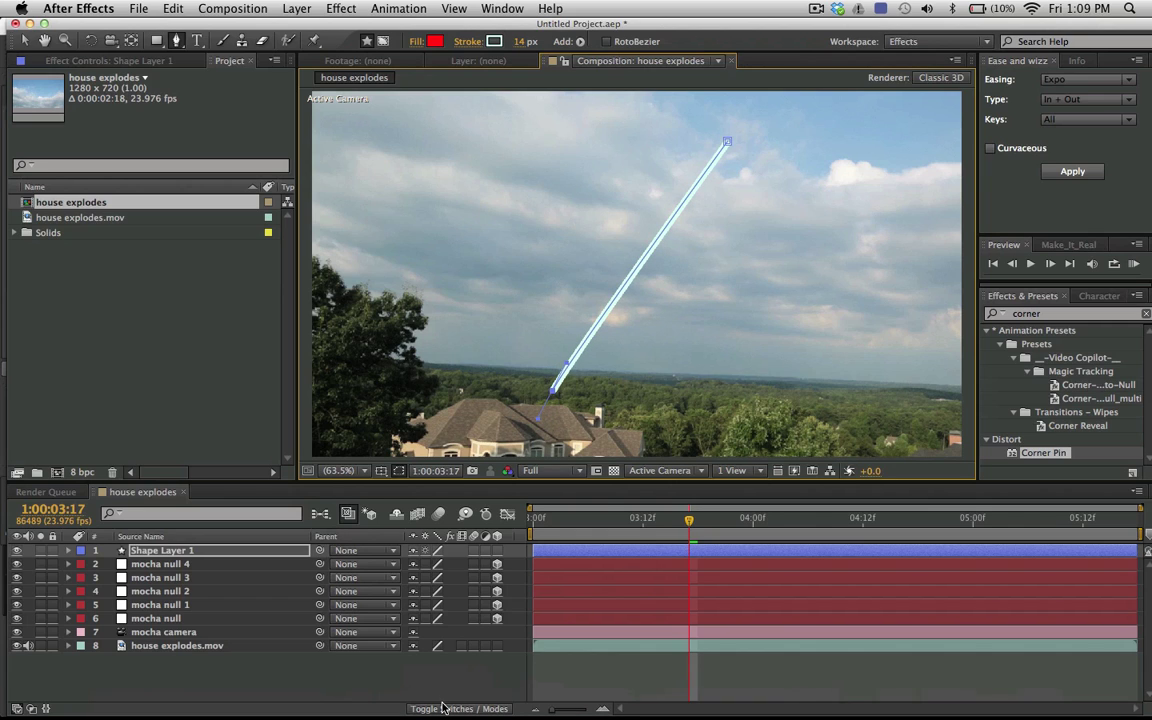
pyautogui.click(497, 551)
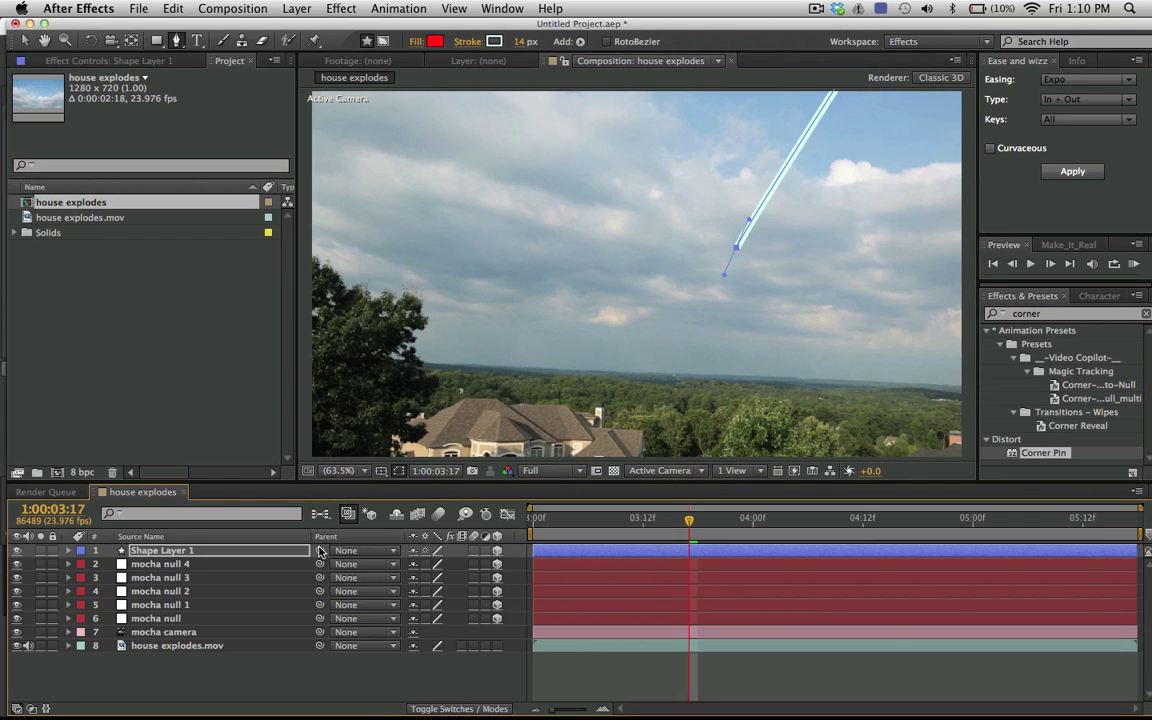
pyautogui.moveTo(320, 551)
pyautogui.mouseDown()
pyautogui.moveTo(282, 582)
pyautogui.moveTo(266, 567)
pyautogui.moveTo(230, 565)
pyautogui.mouseUp()
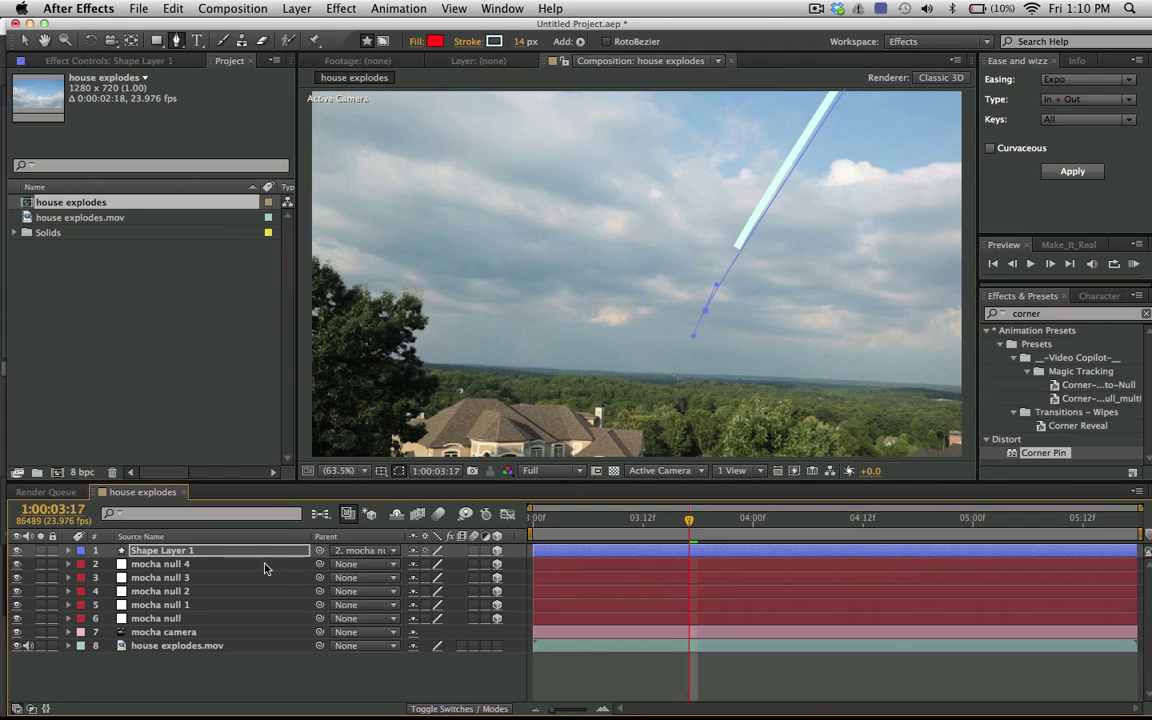
pyautogui.click(190, 551)
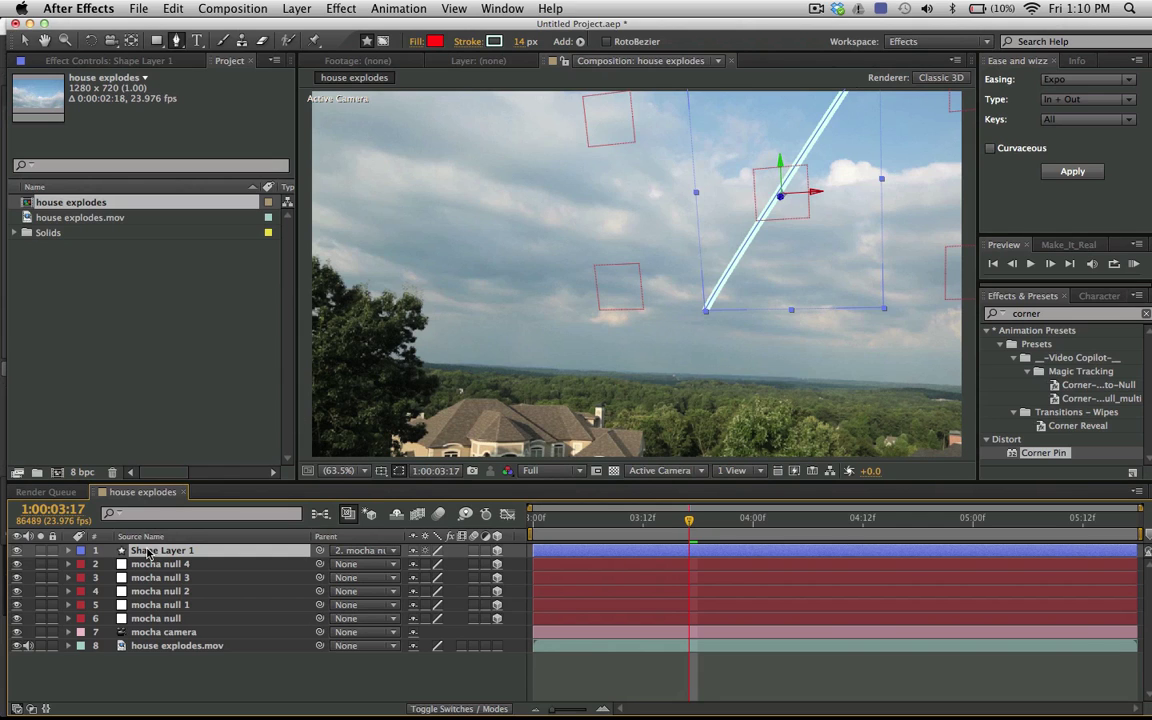
# Reveal Contents > Shape 1 > Path 1, select Path, and drag the line onto the roof.
pyautogui.click(68, 551)
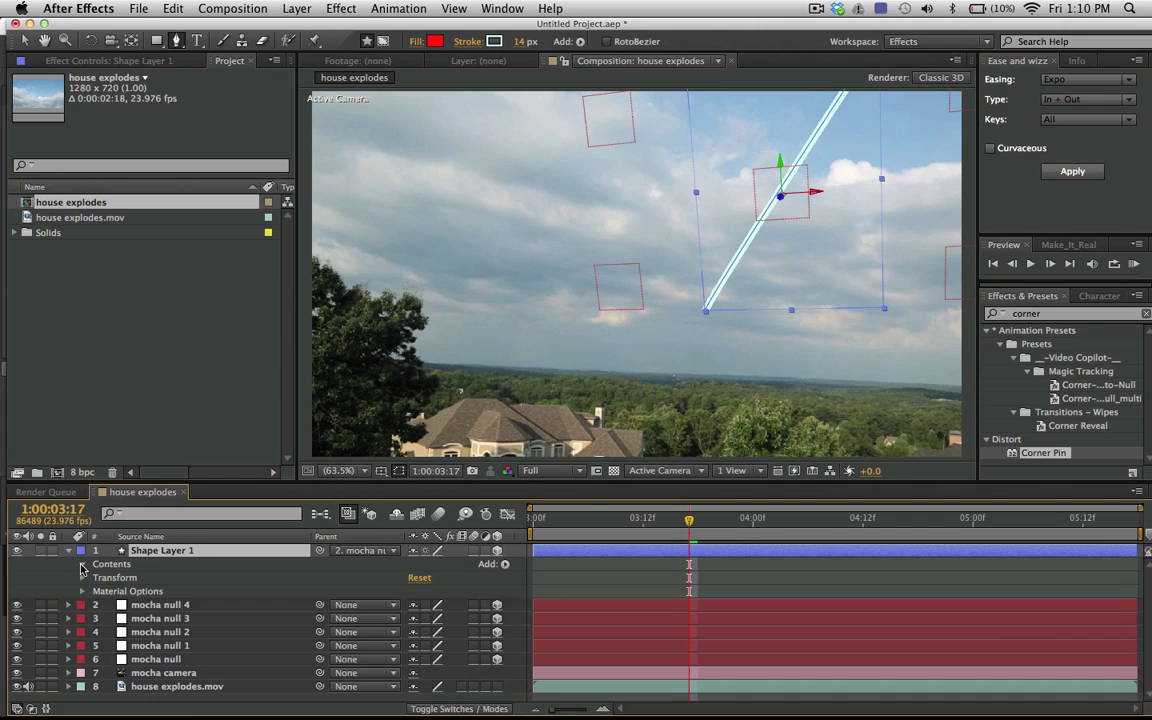
pyautogui.click(83, 565)
pyautogui.click(97, 580)
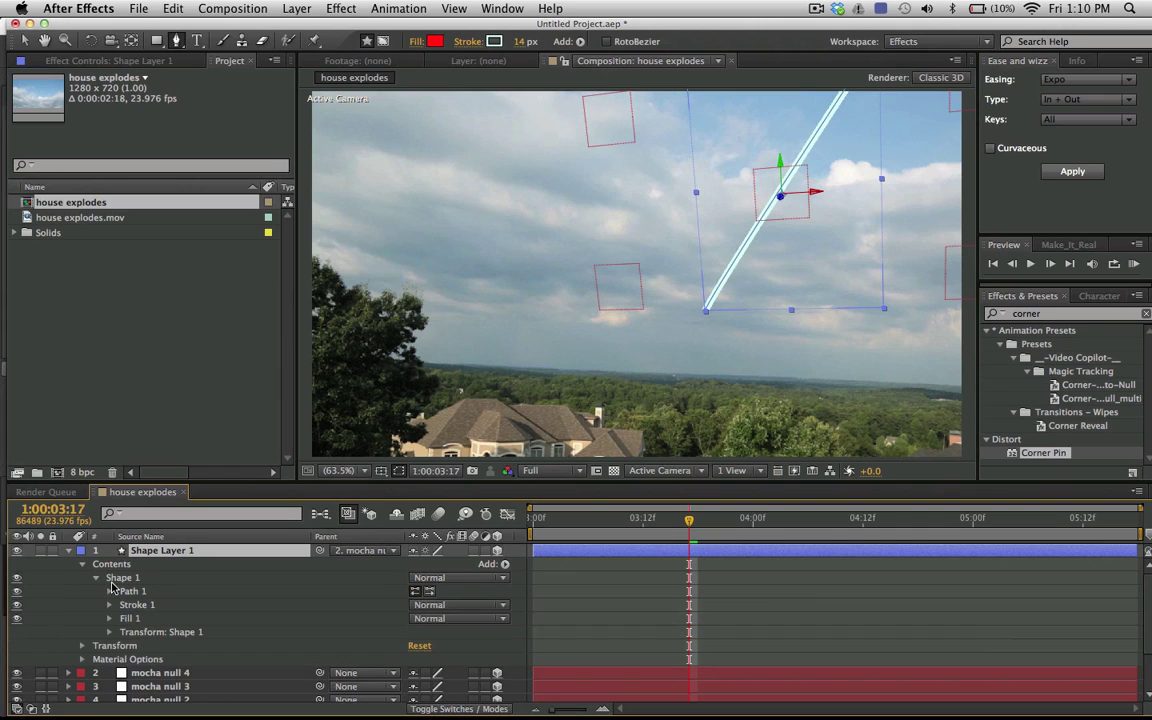
pyautogui.click(109, 591)
pyautogui.click(156, 605)
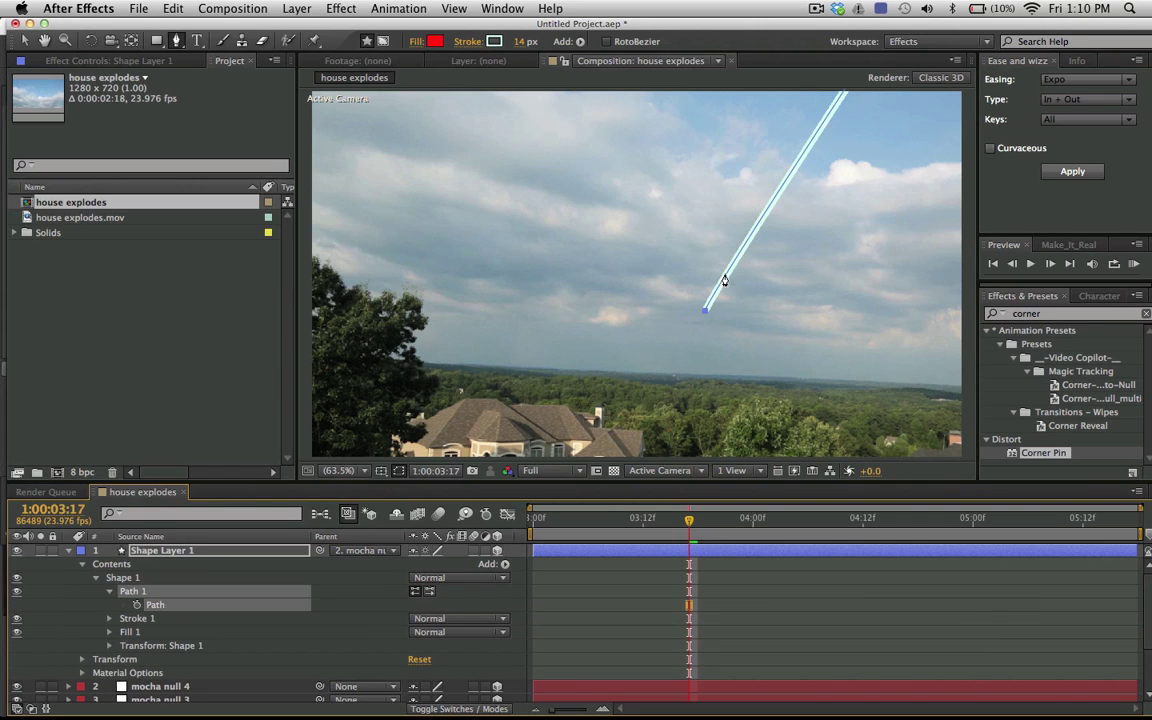
pyautogui.press('v')
pyautogui.moveTo(707, 312); pyautogui.dragTo(532, 410)
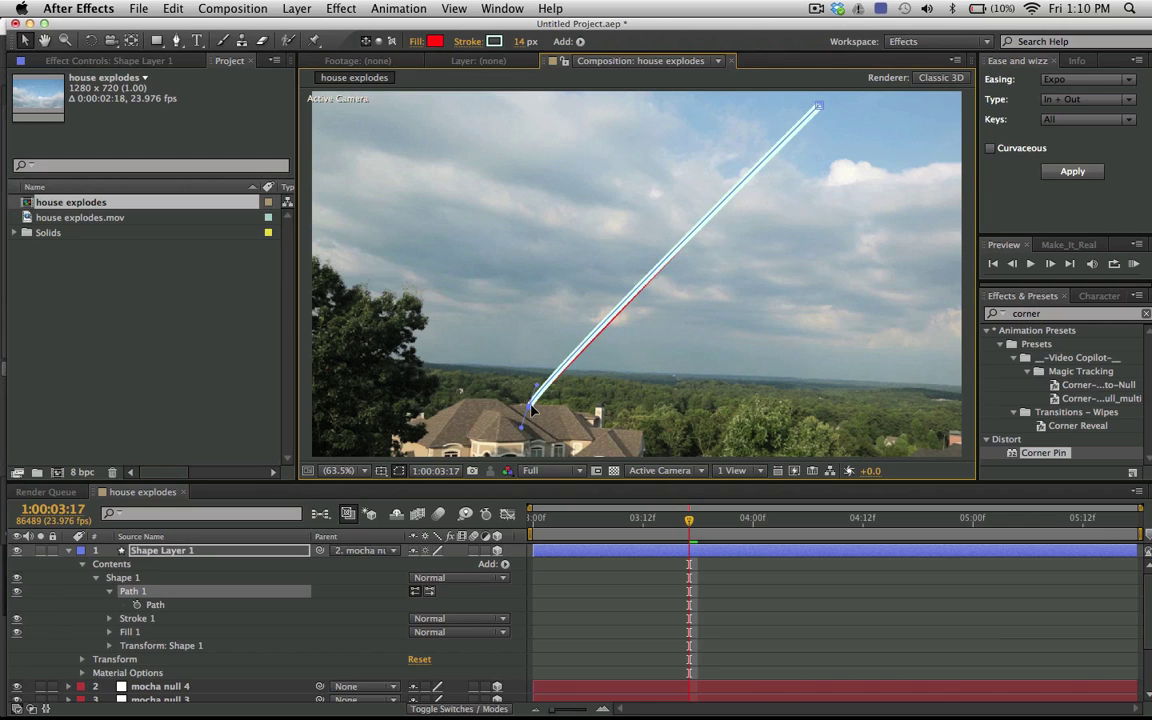
# Add Trim Paths, key End from 0% at 1:00:03:00 to 100% at 1:00:03:17, and preview.
pyautogui.click(505, 564)
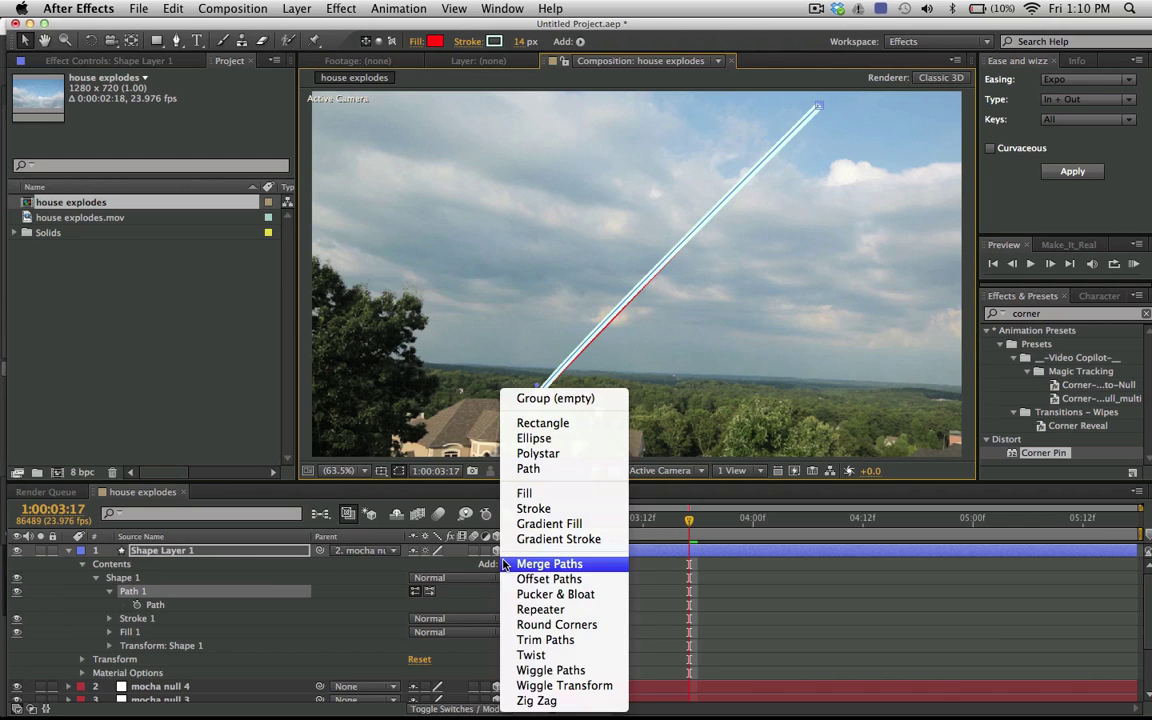
pyautogui.click(545, 640)
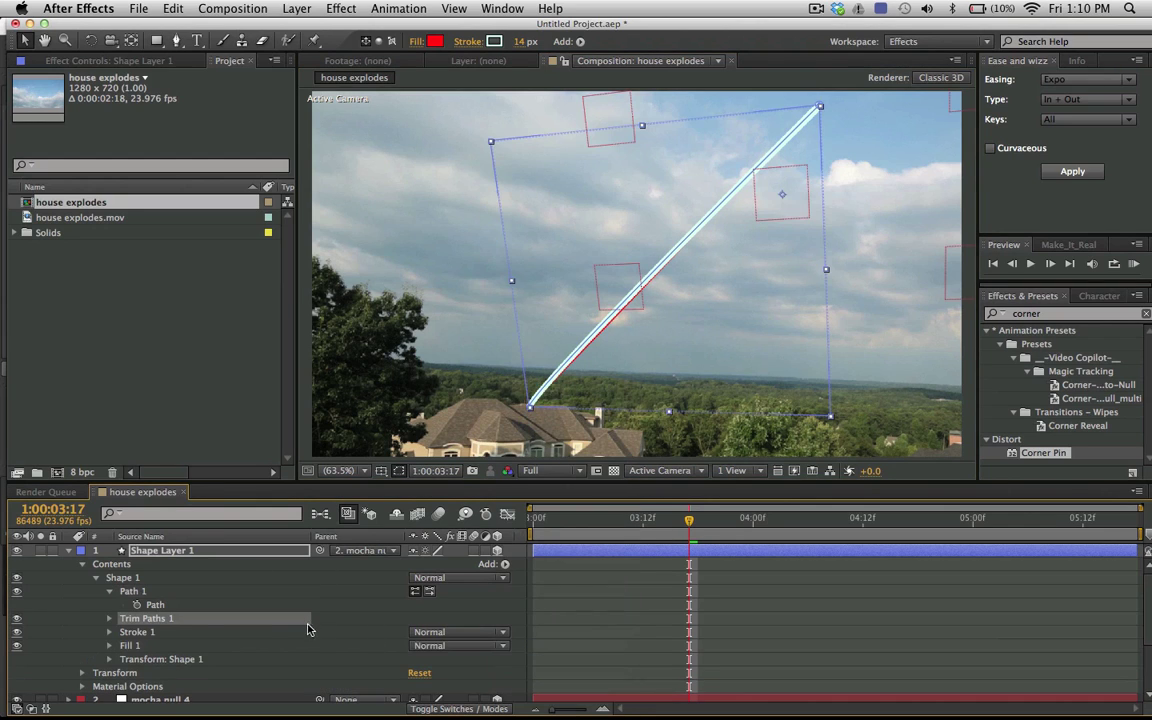
pyautogui.click(109, 618)
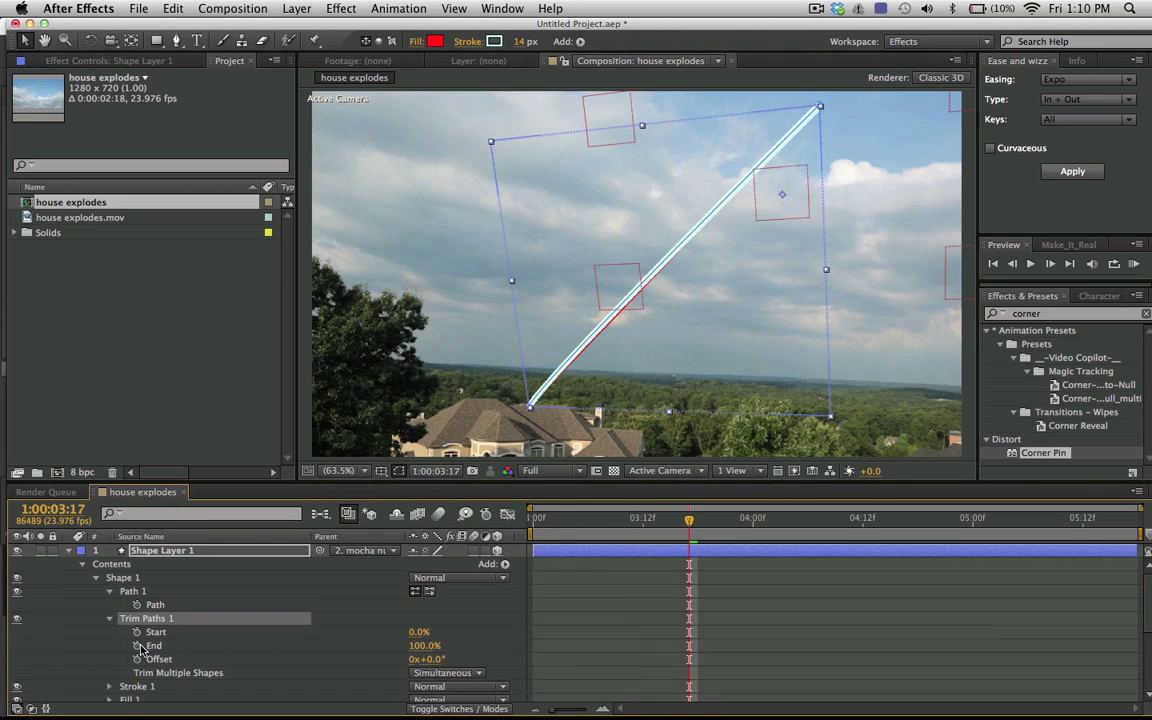
pyautogui.click(137, 646)
pyautogui.click(651, 520)
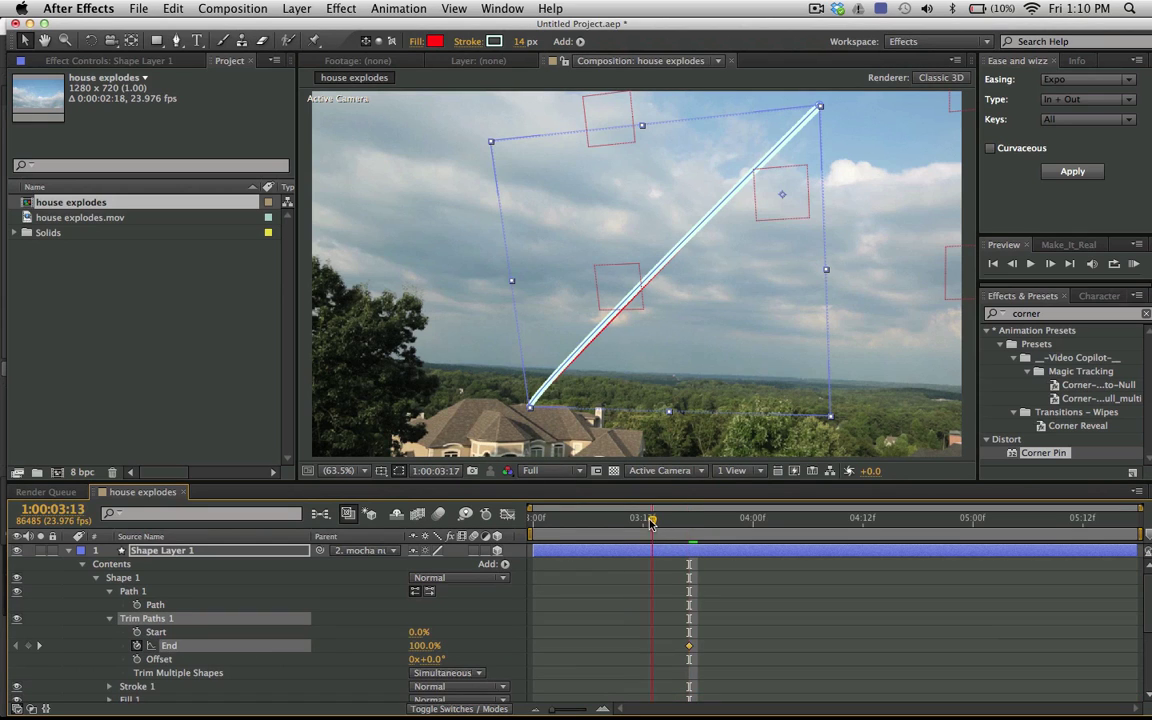
pyautogui.moveTo(651, 522); pyautogui.dragTo(533, 520)
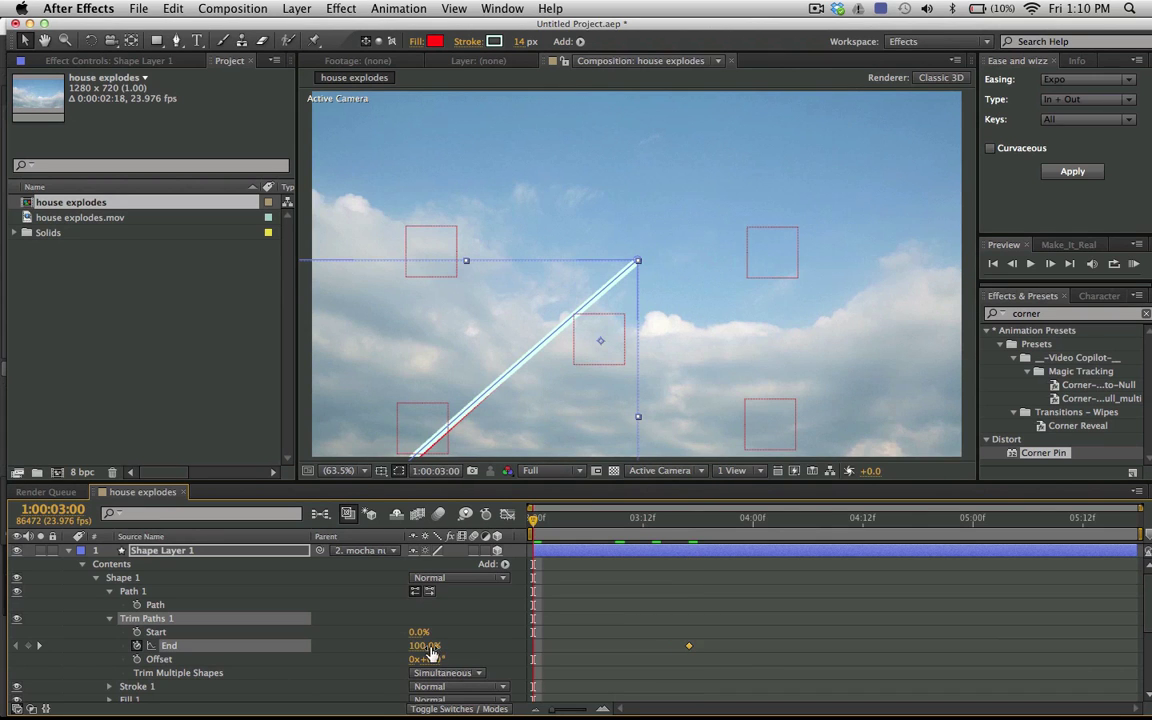
pyautogui.moveTo(430, 652); pyautogui.dragTo(245, 645)
pyautogui.press('space')
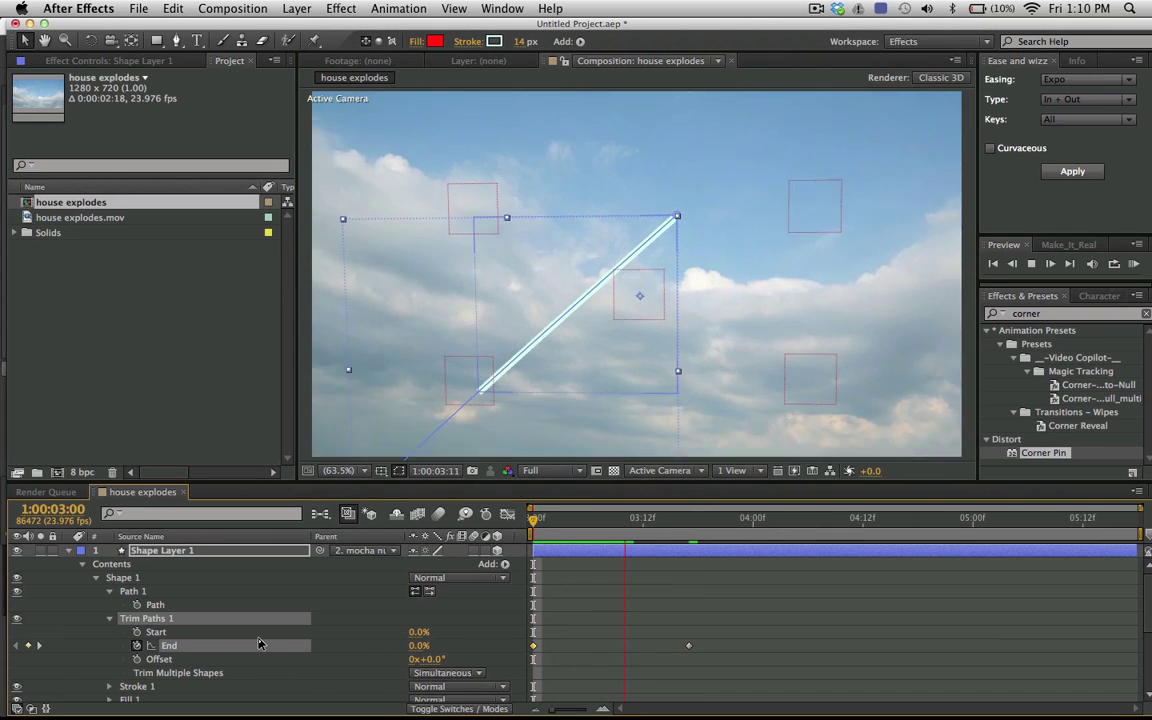
pyautogui.click(801, 618)
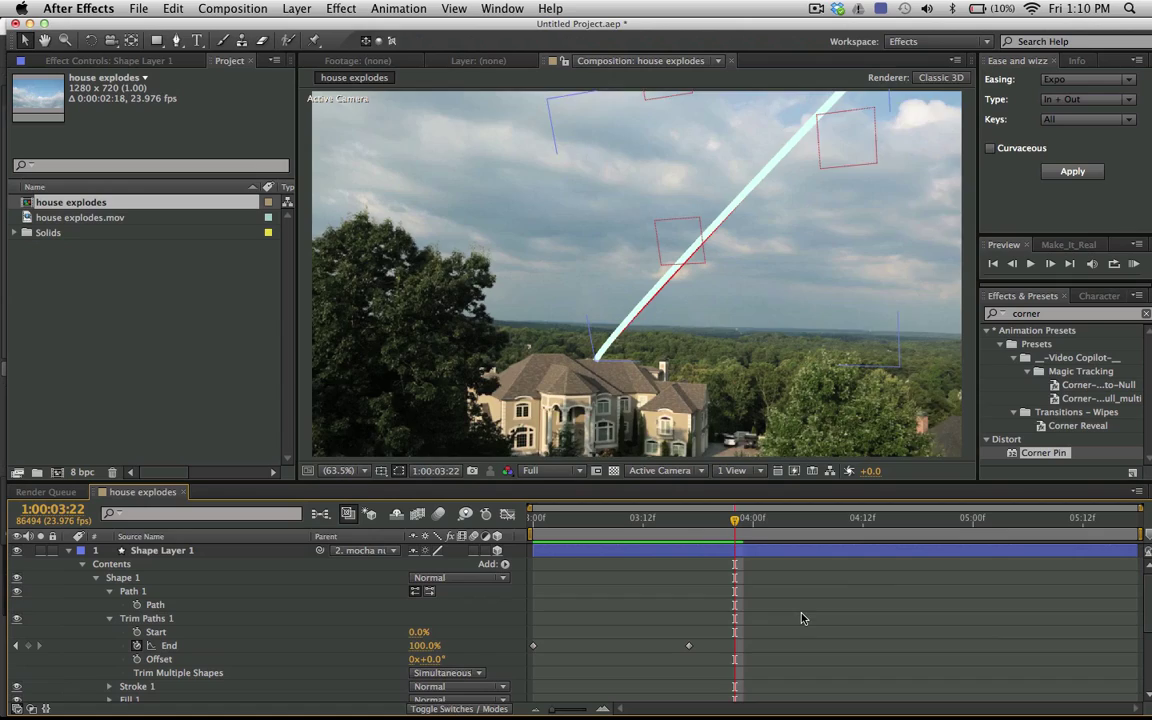
pyautogui.press('space')
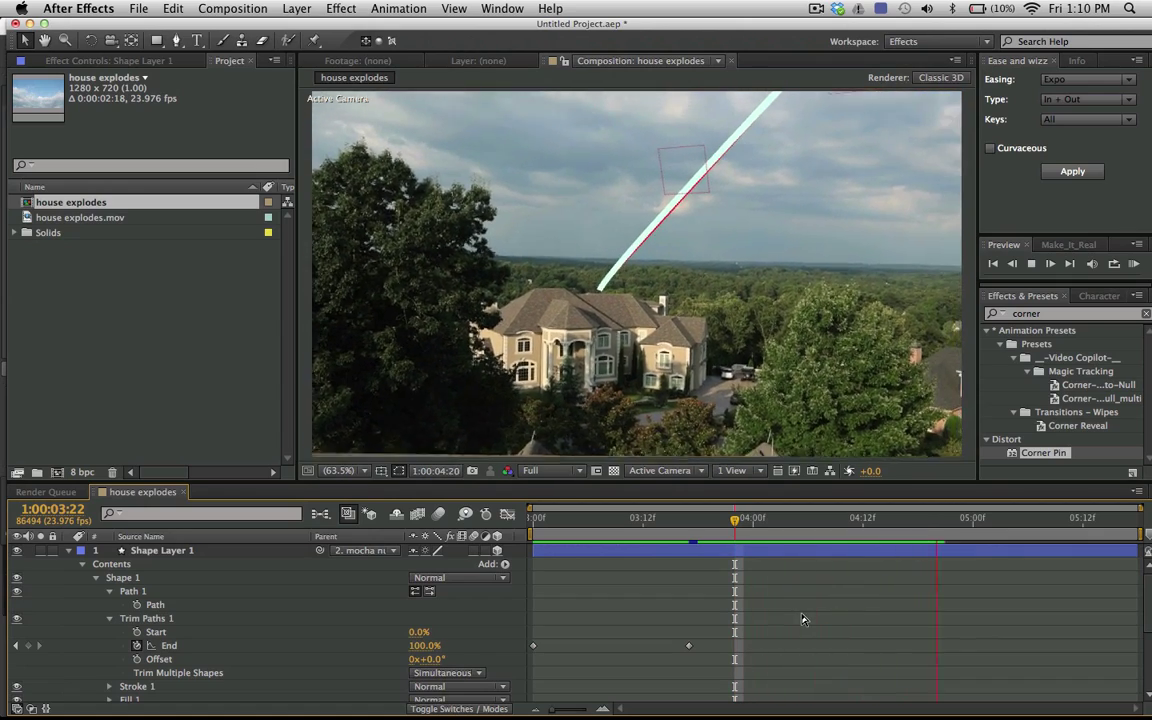